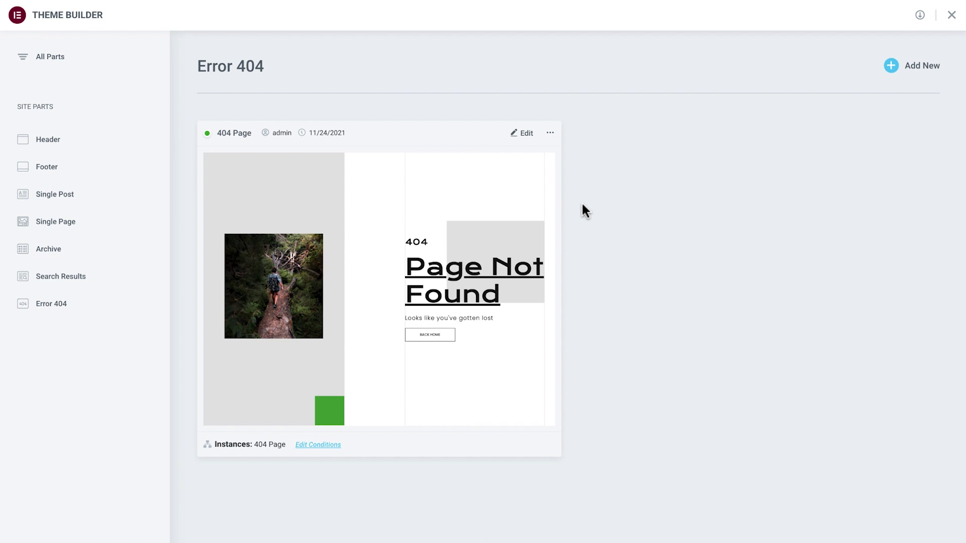
Step: In the 404 template, relabel the second button 'Digital Nomad E-Book' and link it to elementor.com
left_click(525, 133)
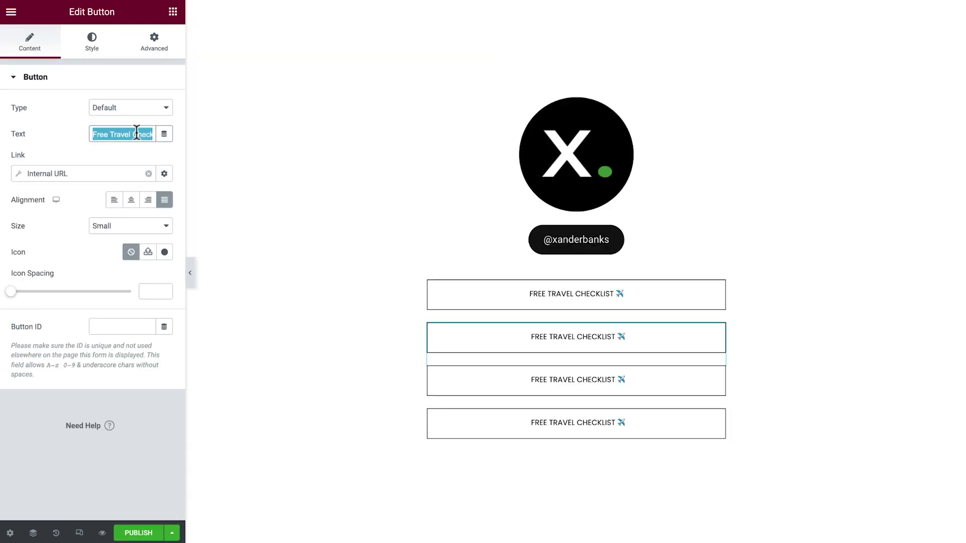
type("Digital Nomad E-Book 📗")
left_click(122, 174)
key("ctrl+a")
type("https://xteremtor.com/")
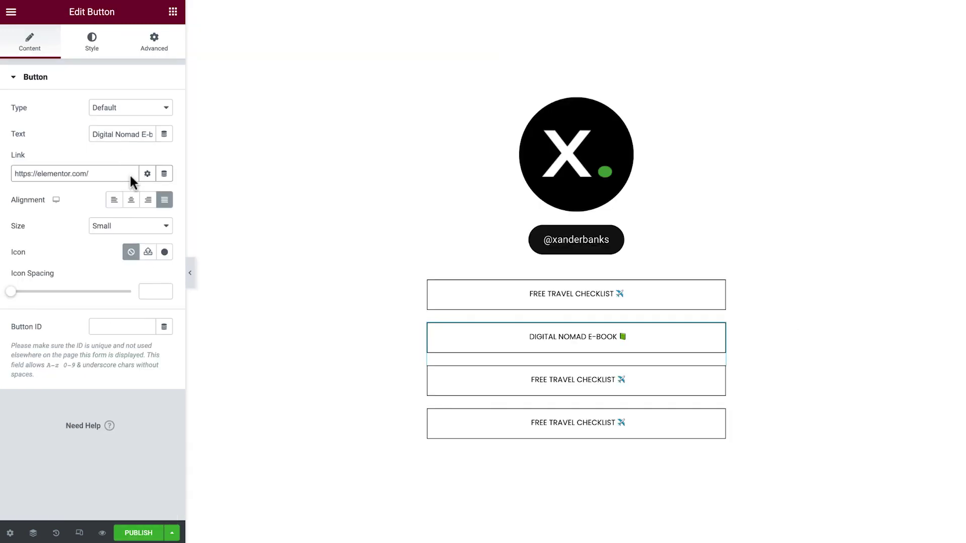
Step: Replace the third button's text with 'Tribe Community 👍'
left_click(704, 393)
left_click(130, 134)
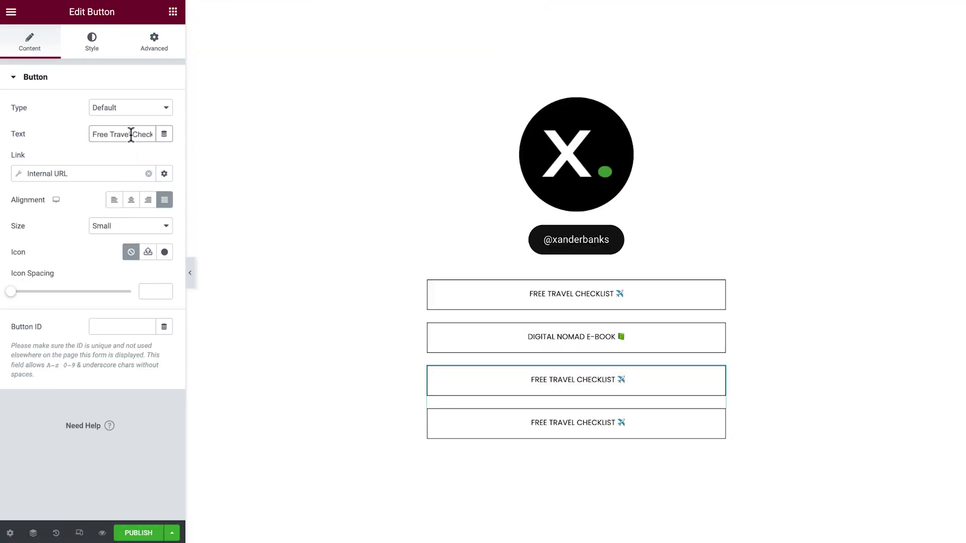
key("ctrl+a")
type("Tribe Community 👍")
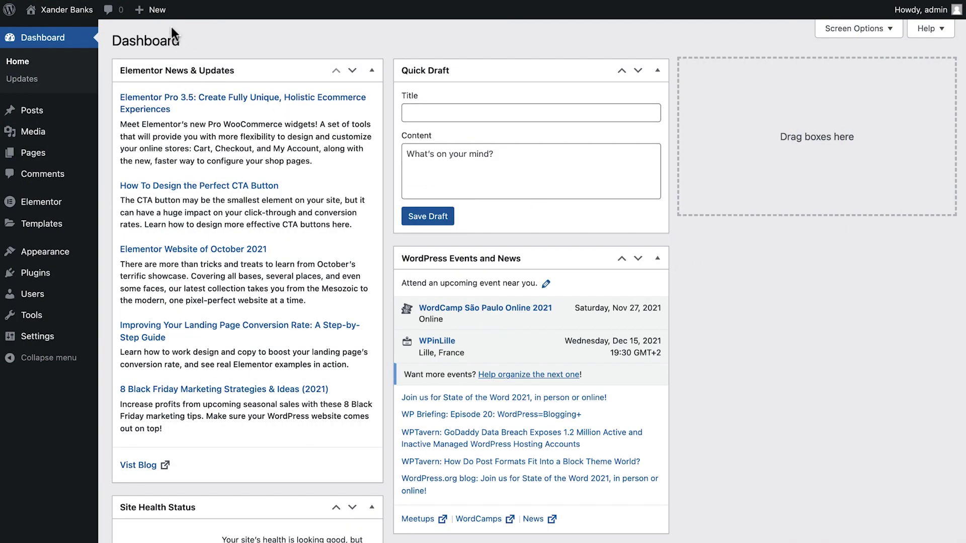
Step: Add a new page from the admin bar's + New menu and title it 'Links'
mouse_move(161, 13)
left_click(178, 72)
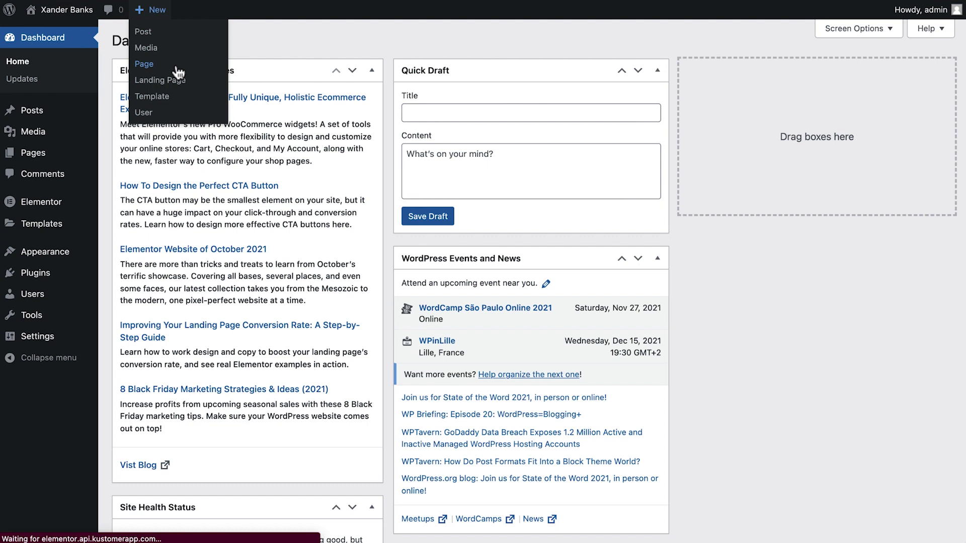
type("Links")
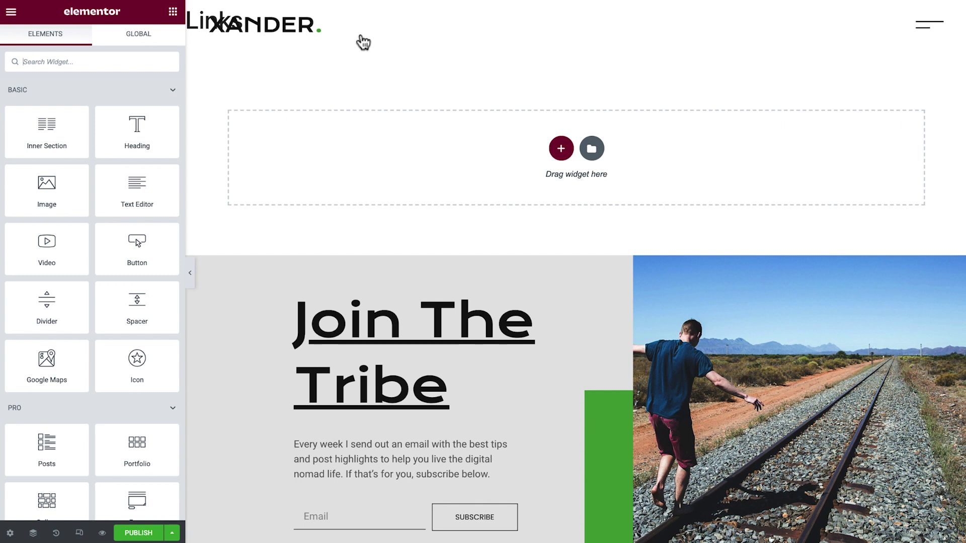
Step: Set the page layout to Elementor Canvas
left_click(11, 535)
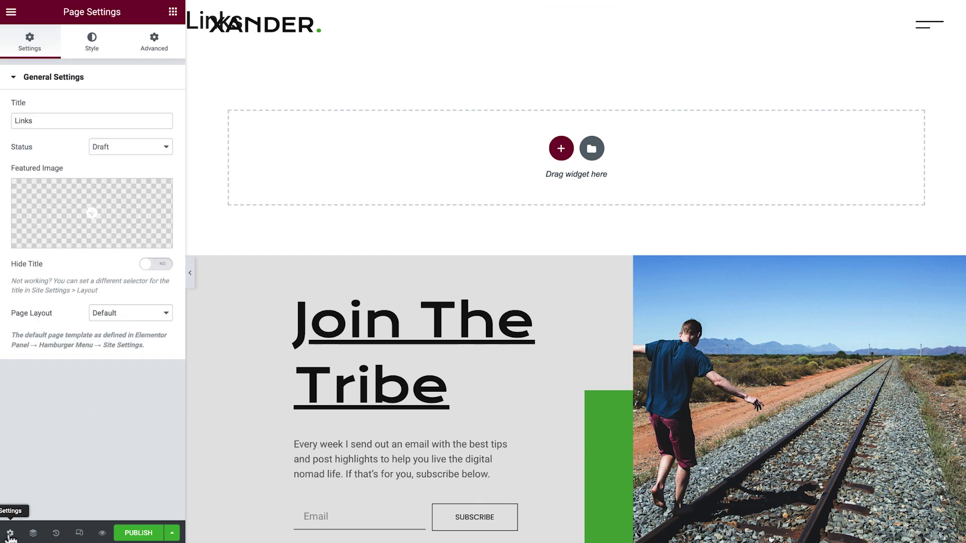
left_click(133, 315)
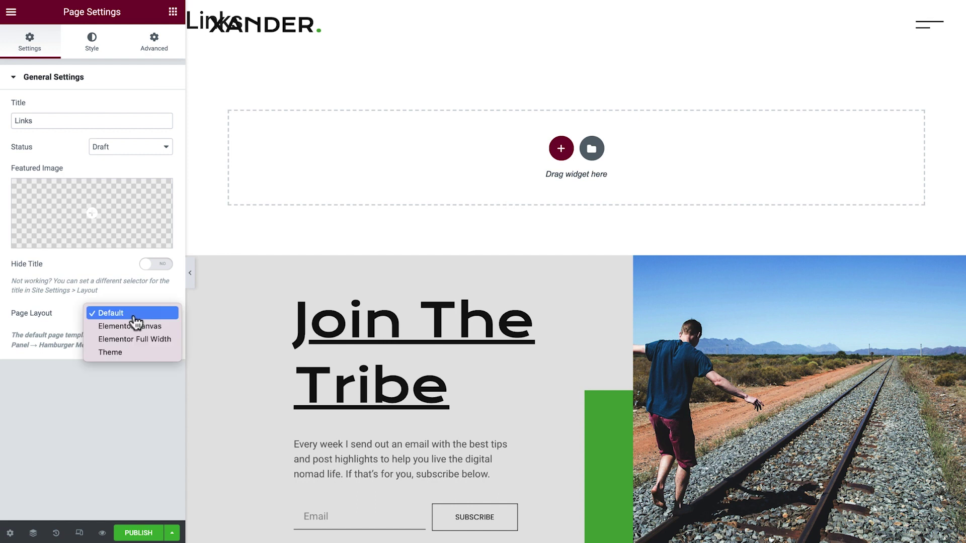
left_click(141, 327)
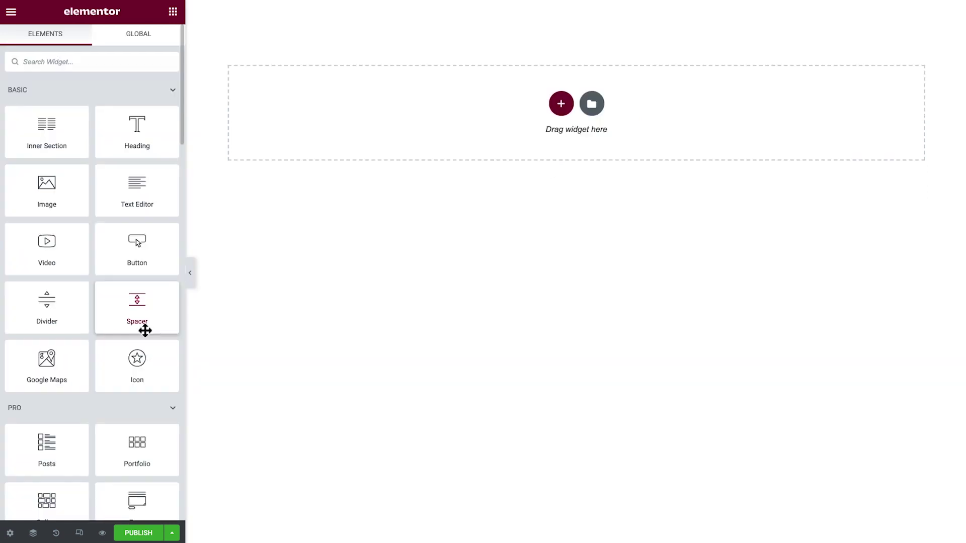
Step: Add a single-column section with width 500 and Fit To Screen height
left_click(565, 105)
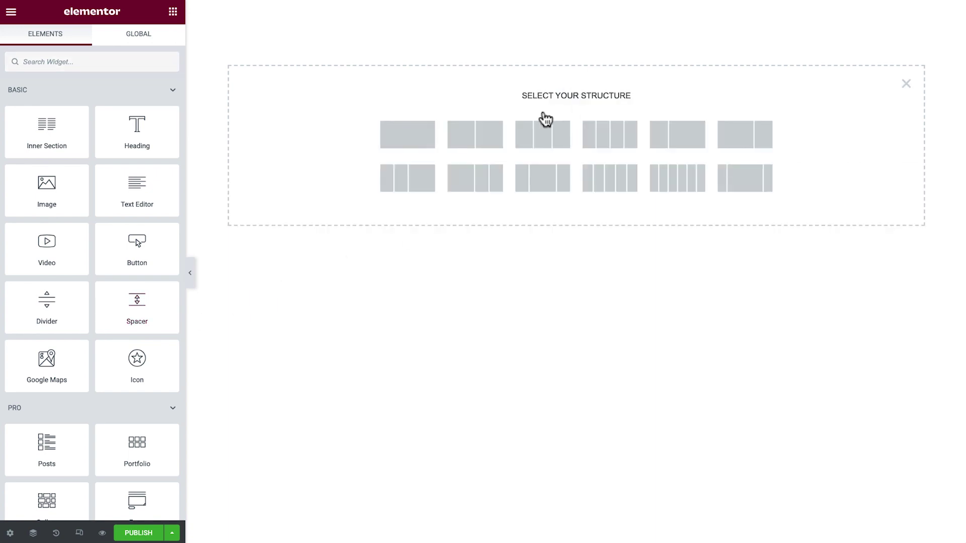
left_click(416, 138)
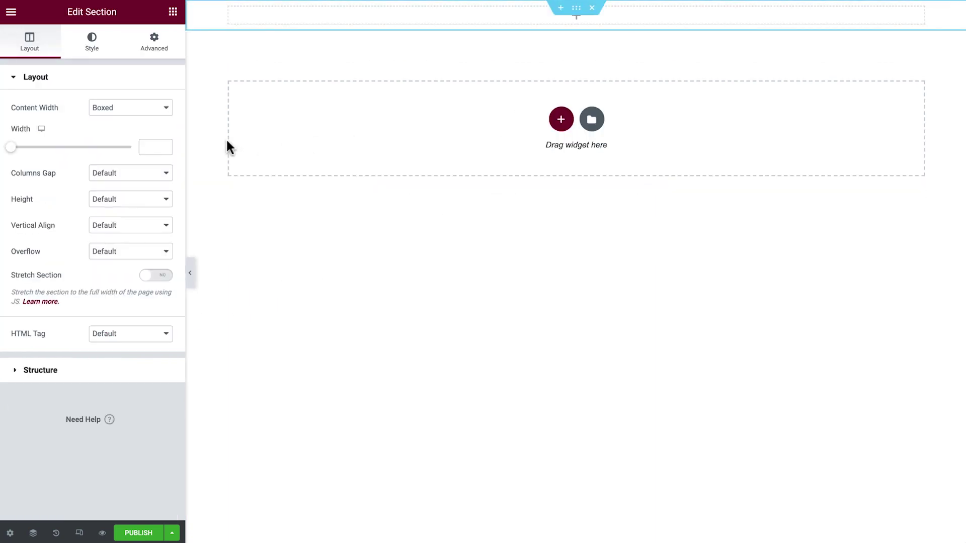
left_click(154, 146)
type("500")
left_click(148, 199)
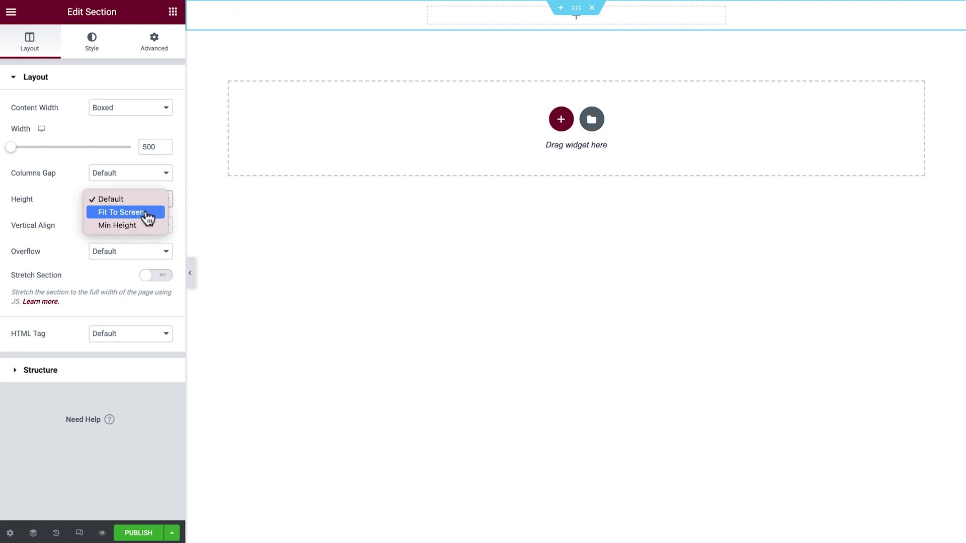
left_click(147, 213)
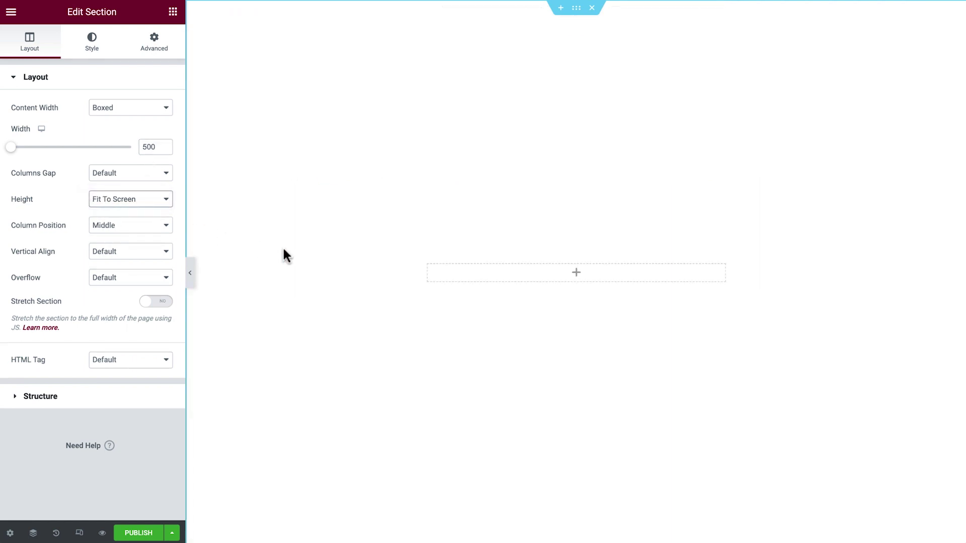
Step: Set the column's Widgets Space to 0
left_click(428, 272)
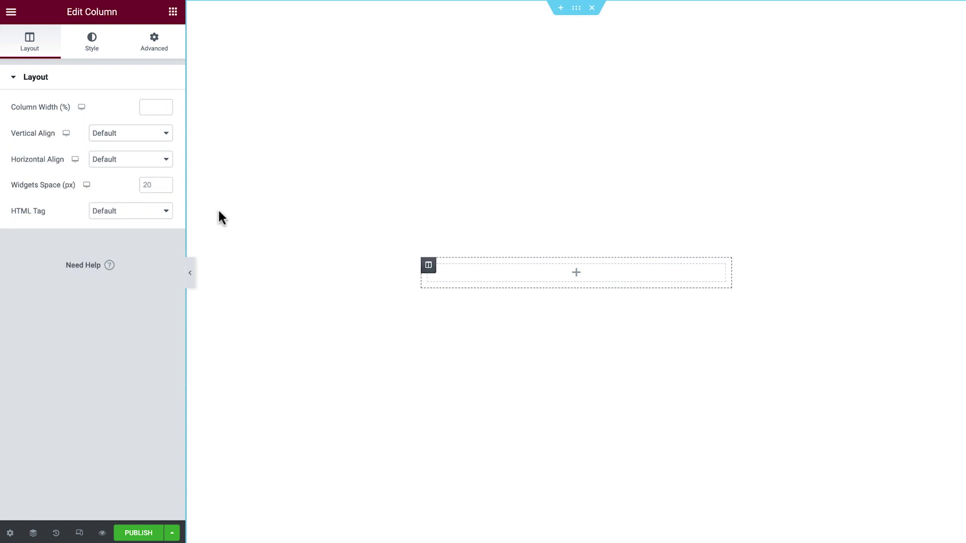
left_click(160, 186)
type("0")
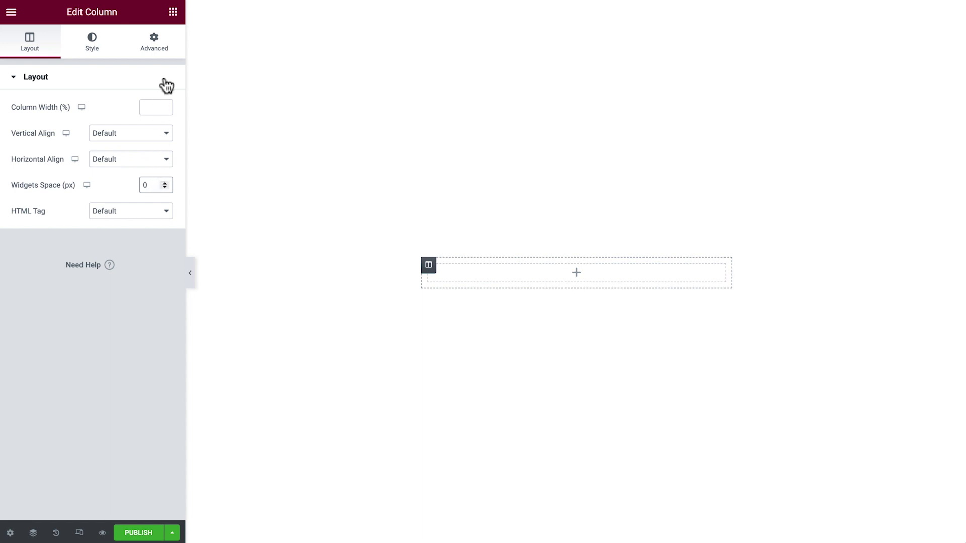
Step: Add an Image widget to the empty column showing the square X logo
left_click(173, 14)
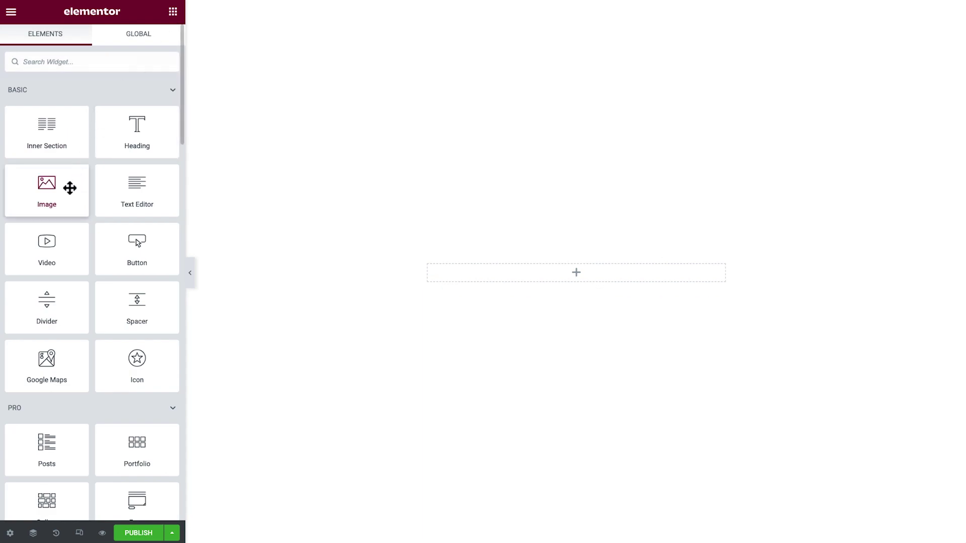
left_click_drag(69, 189, 492, 277)
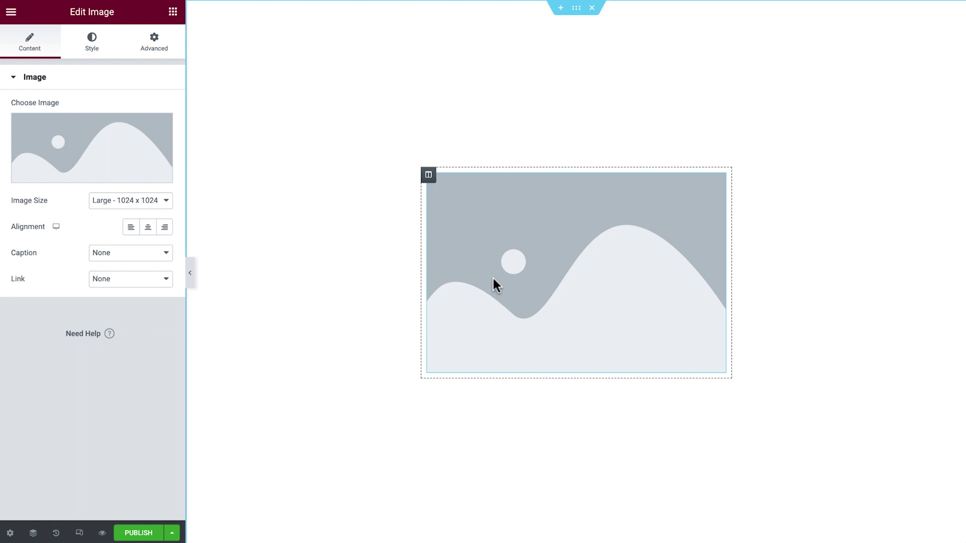
left_click(118, 149)
left_click(183, 161)
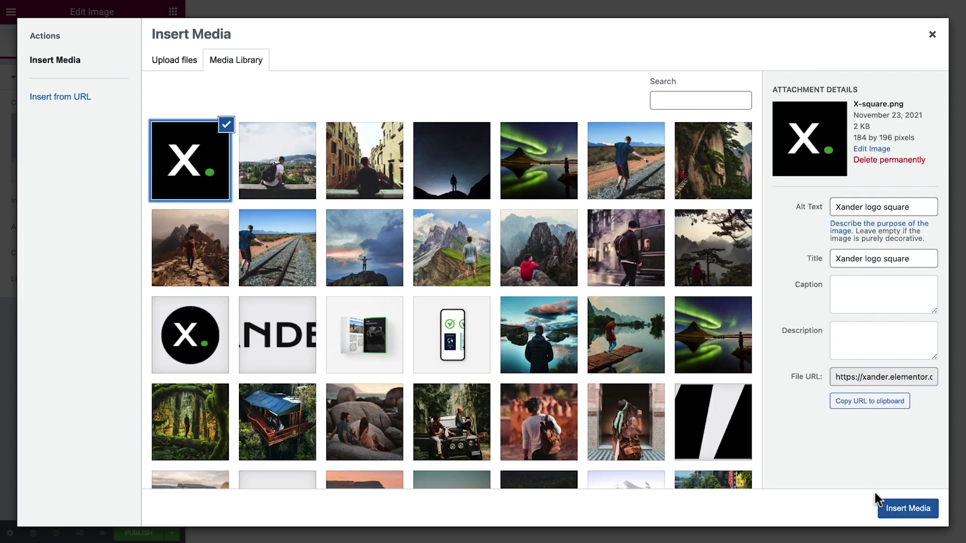
left_click(888, 505)
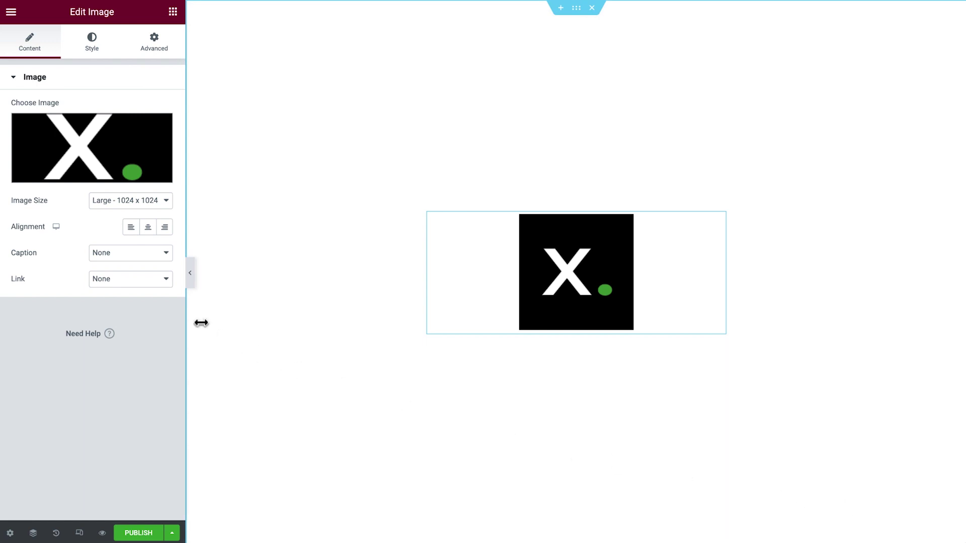
Step: Link the logo image to the site URL using a dynamic Custom URL
left_click(151, 279)
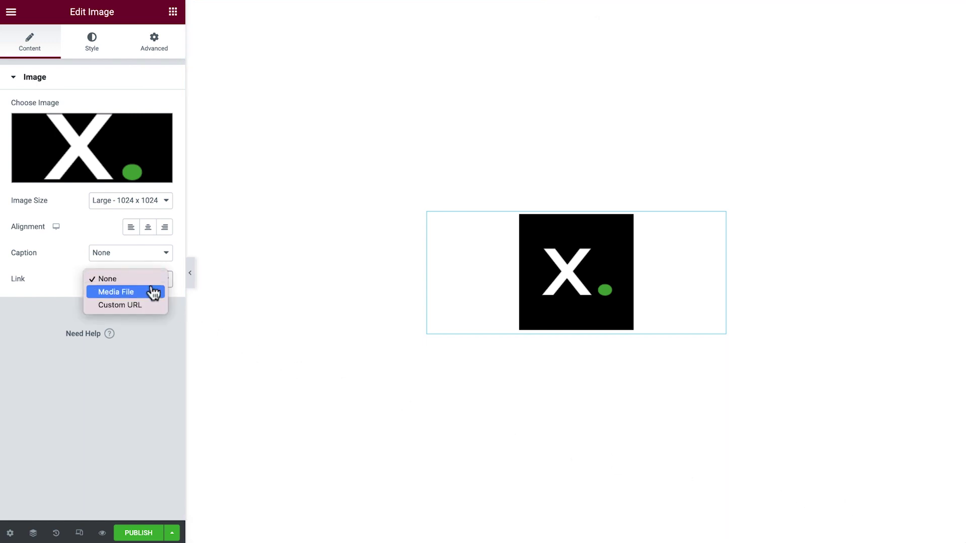
left_click(151, 305)
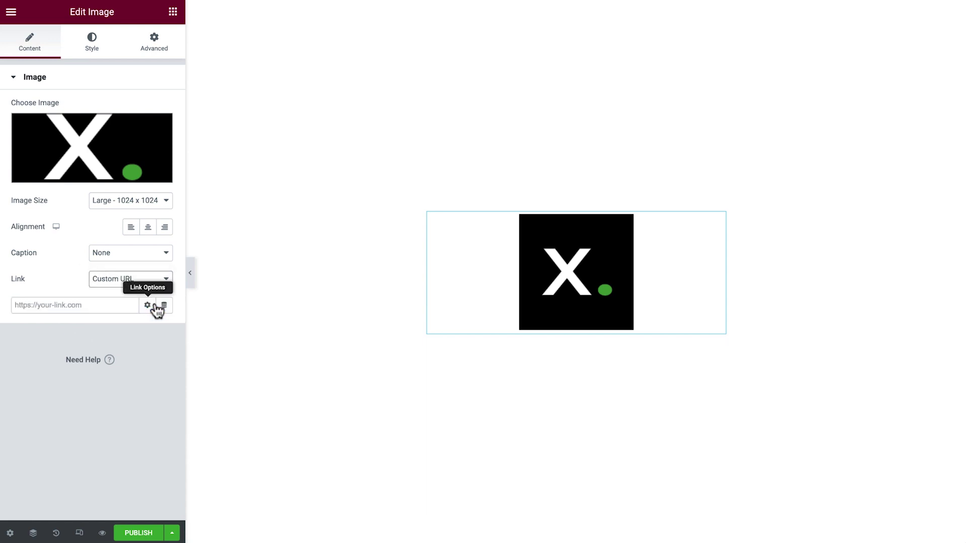
left_click(164, 305)
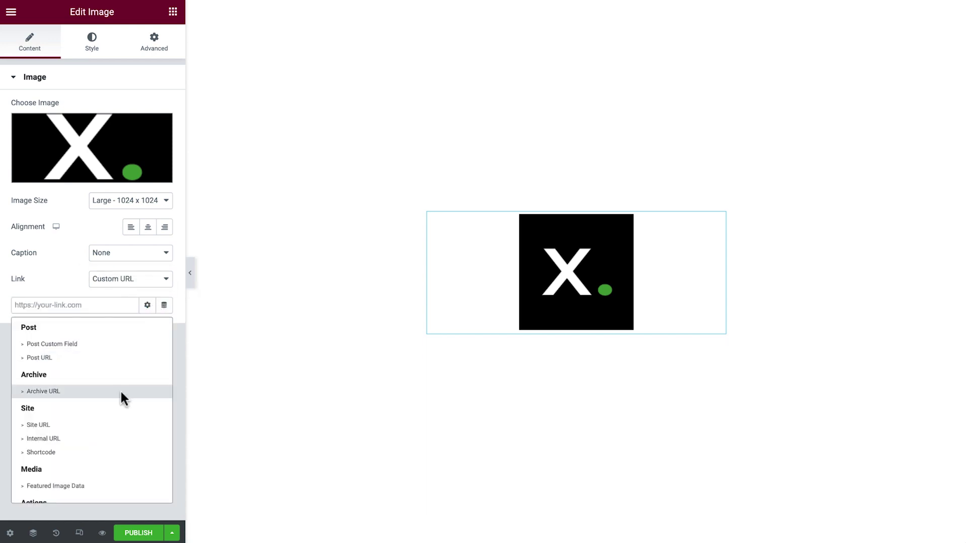
left_click(112, 427)
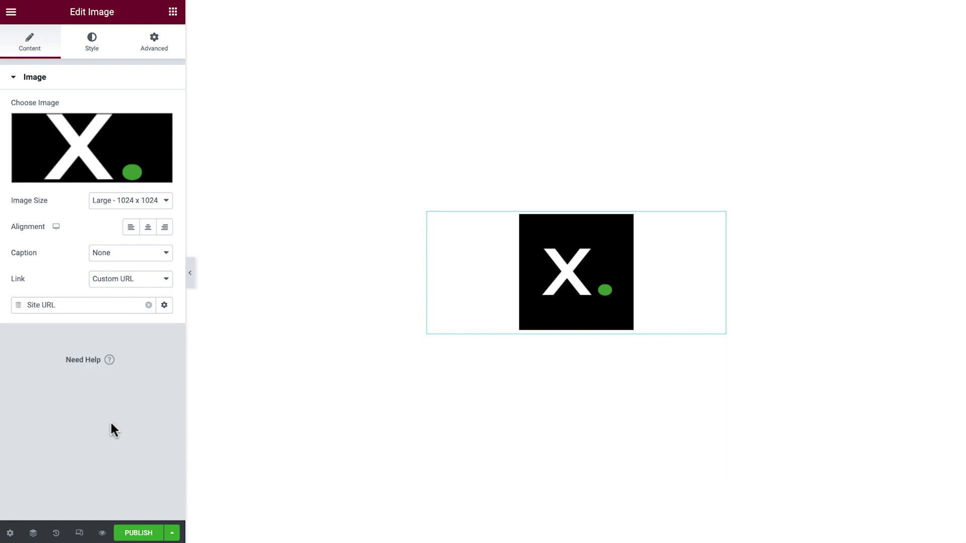
Step: Turn on the image's Advanced mask with a Circle shape
left_click(169, 55)
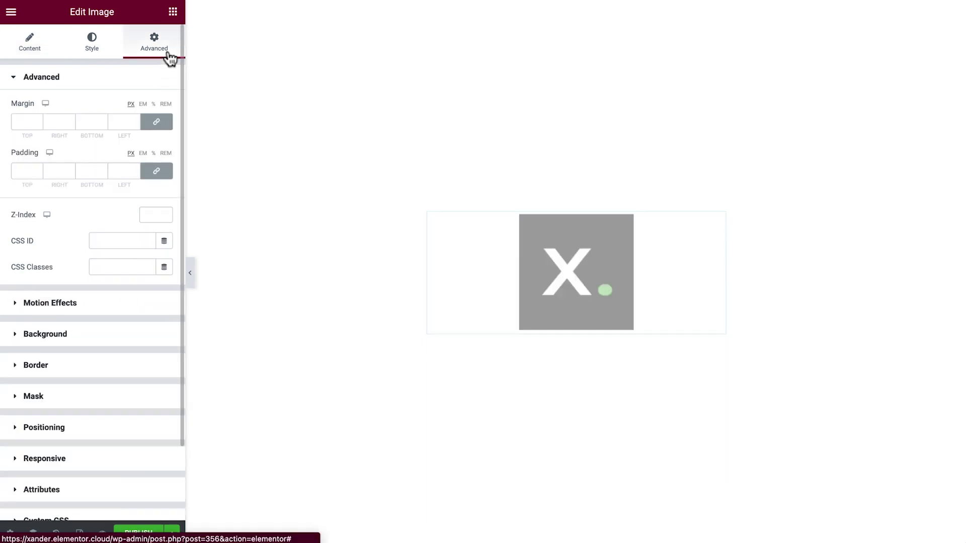
left_click(115, 397)
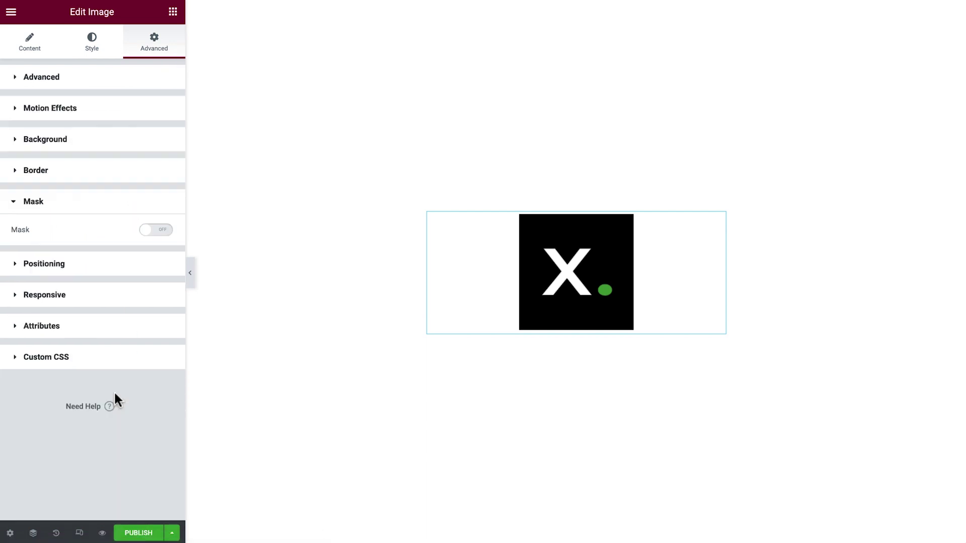
left_click(160, 231)
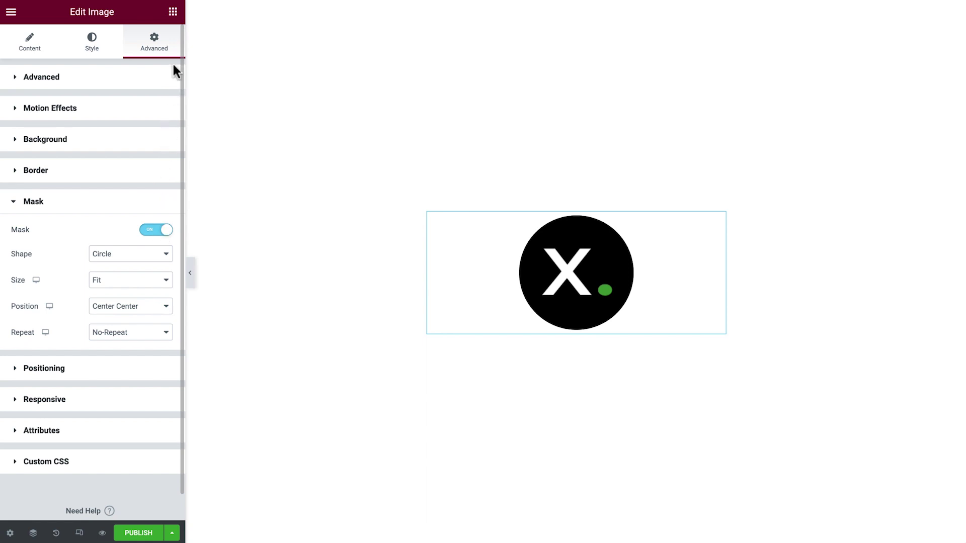
left_click(172, 12)
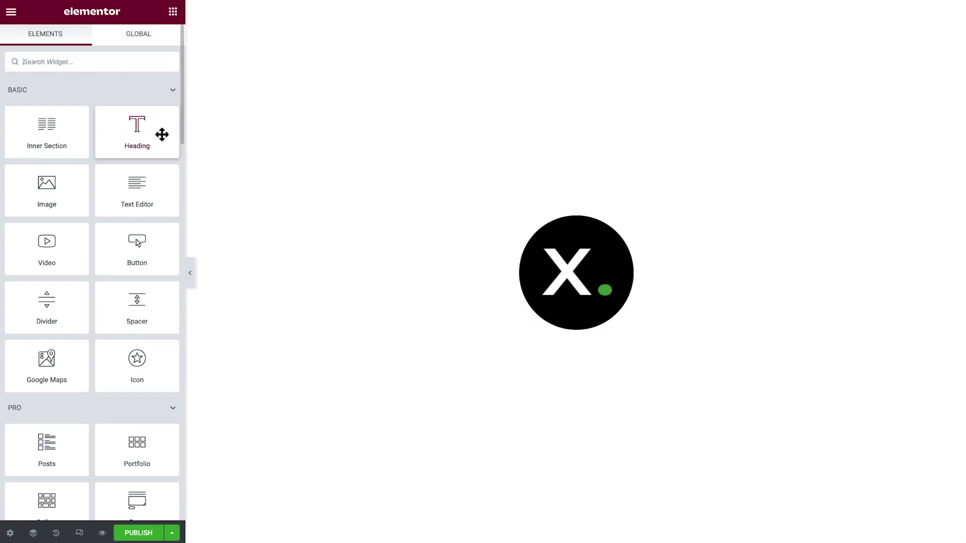
left_click_drag(137, 243, 537, 334)
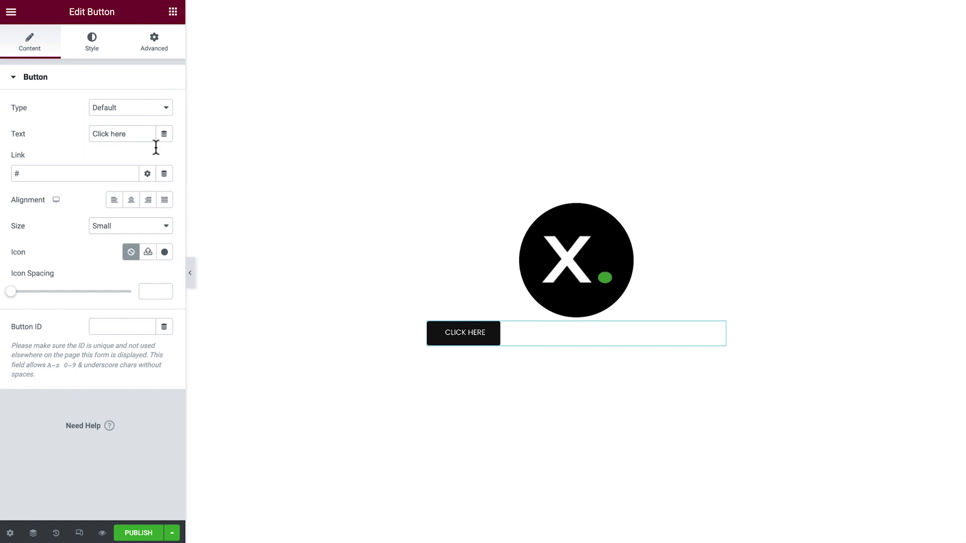
triple_click(145, 134)
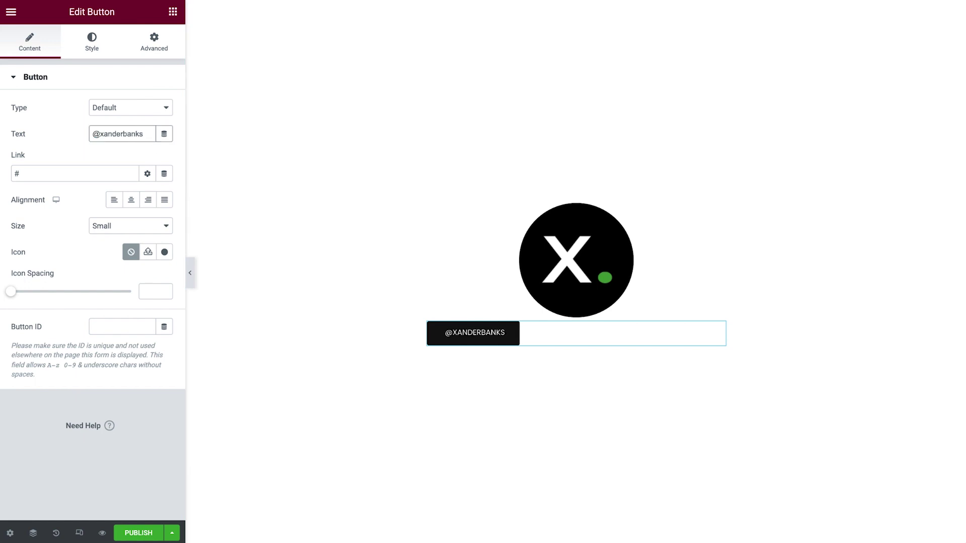
left_click(106, 173)
key("BackSpace")
key("ctrl+v")
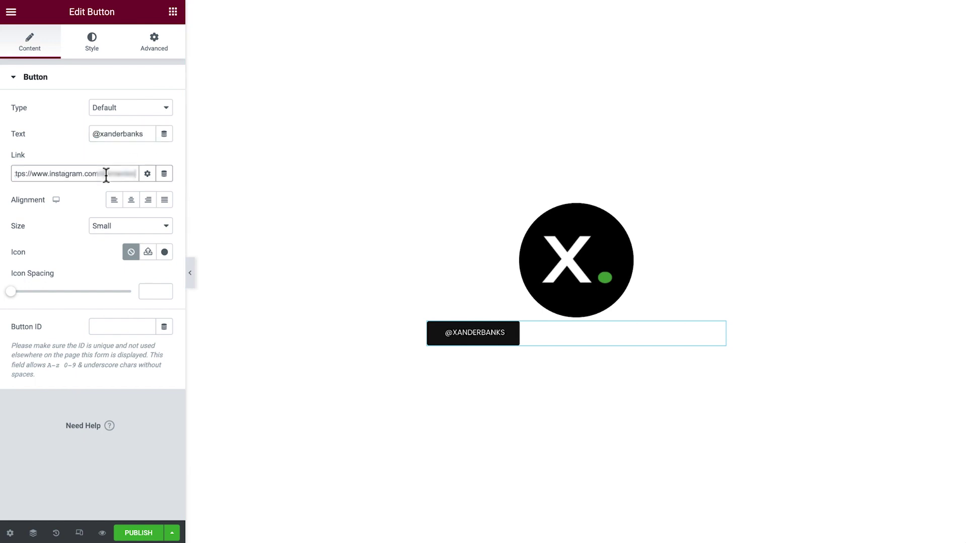
left_click(131, 201)
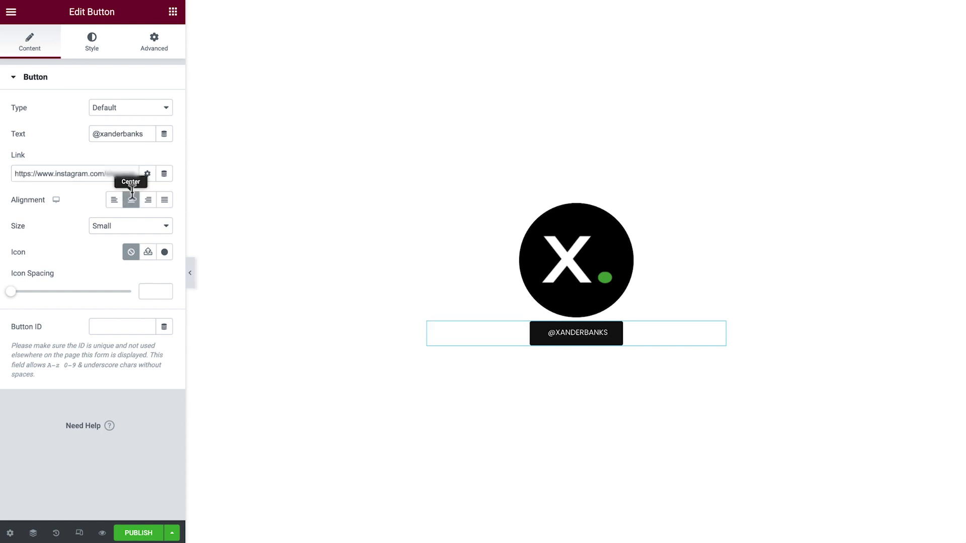
Step: Style the button with the Text global font and a border radius of 50
left_click(97, 53)
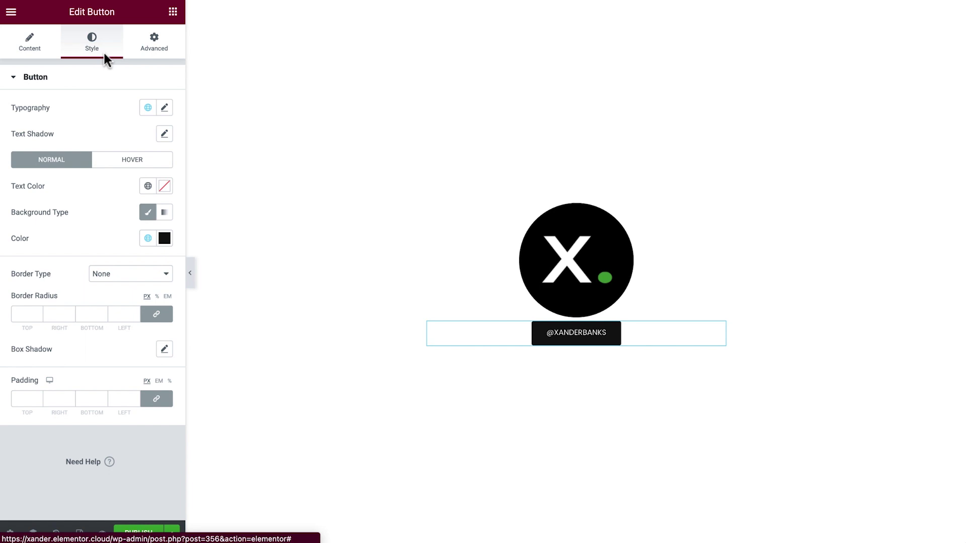
left_click(148, 108)
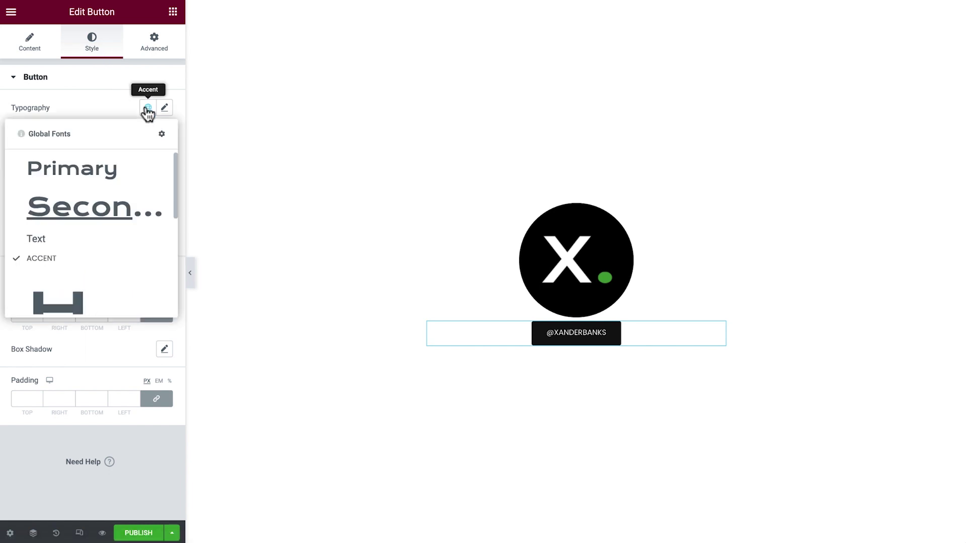
left_click(115, 243)
left_click(124, 312)
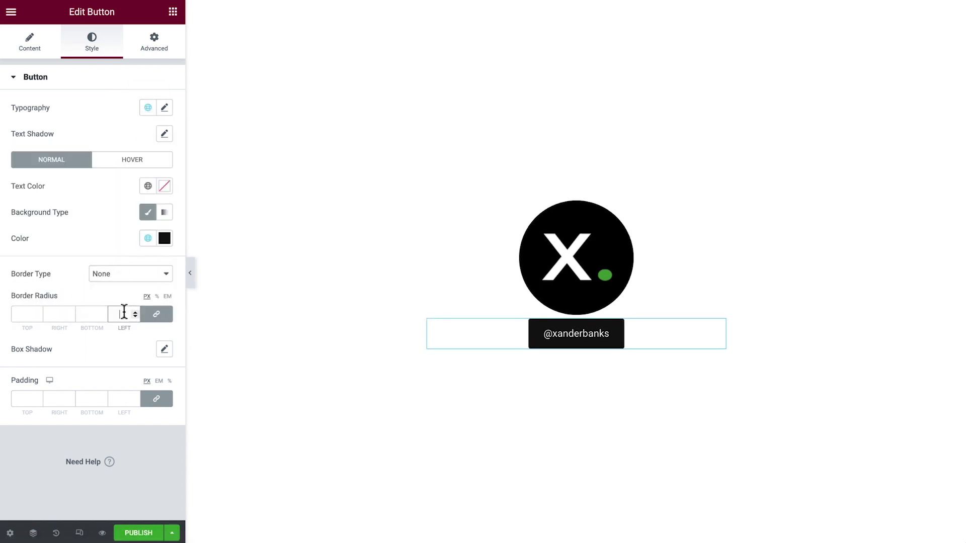
type("50")
left_click(158, 48)
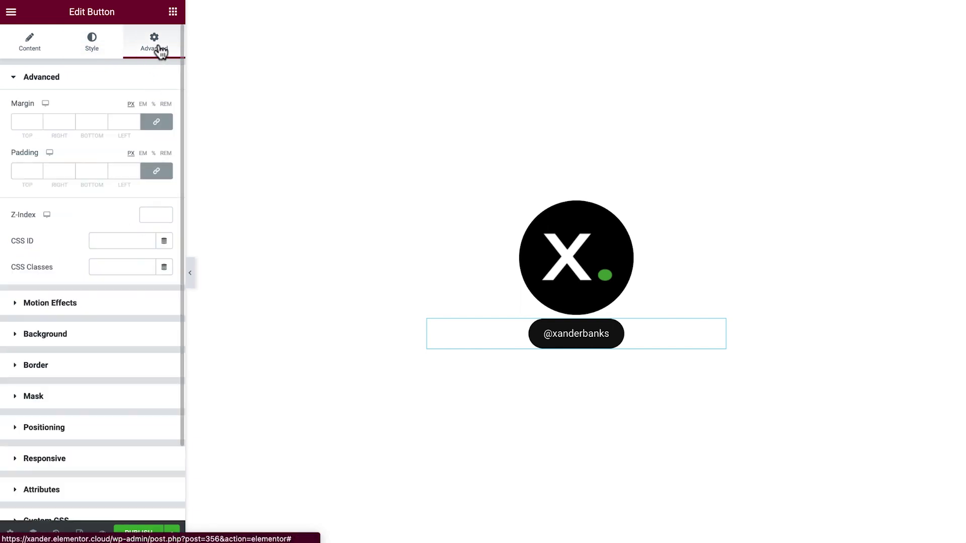
left_click(158, 172)
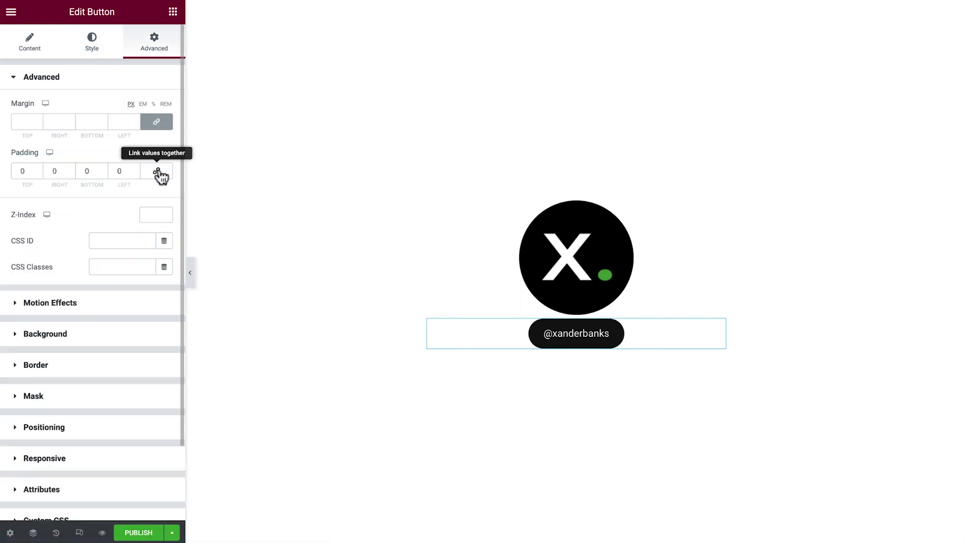
left_click(30, 173)
type("15")
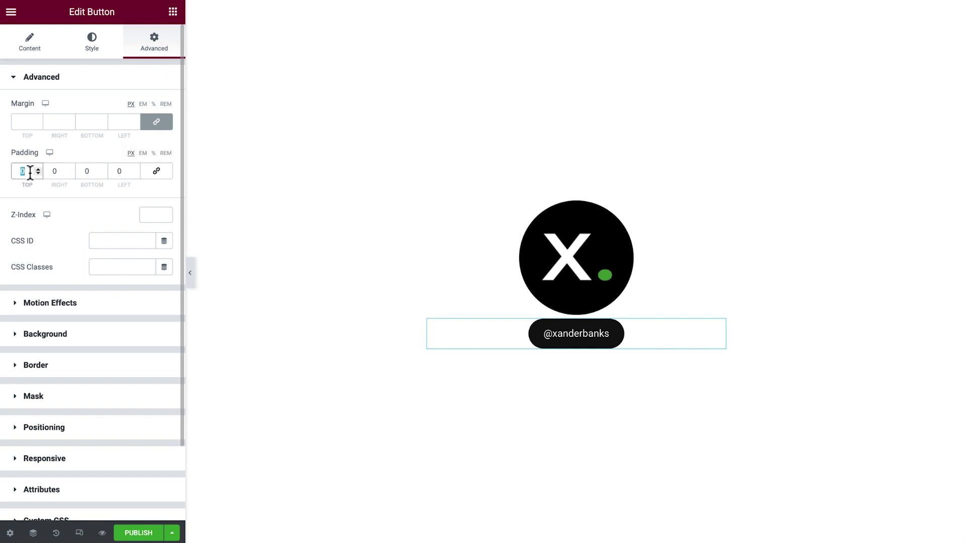
key("Tab")
key("Tab")
type("40")
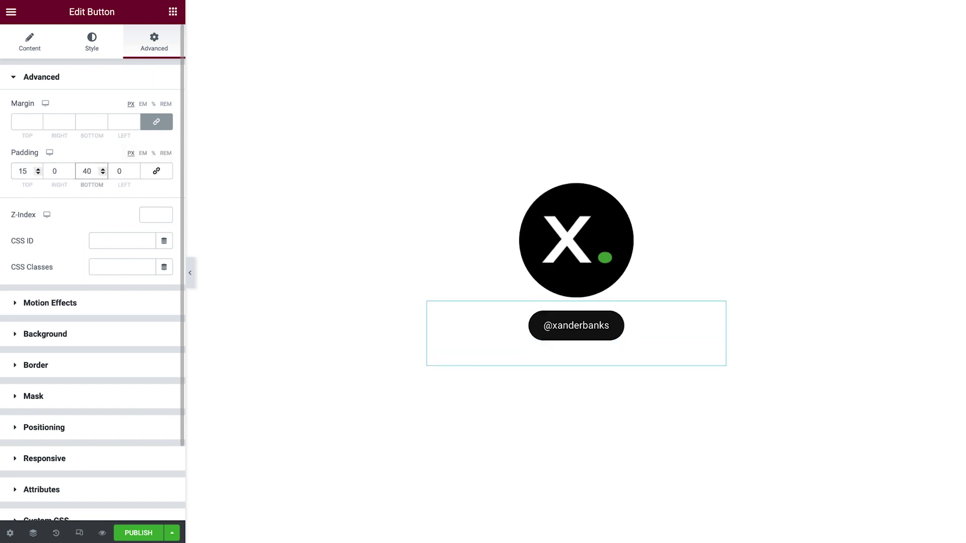
left_click(173, 14)
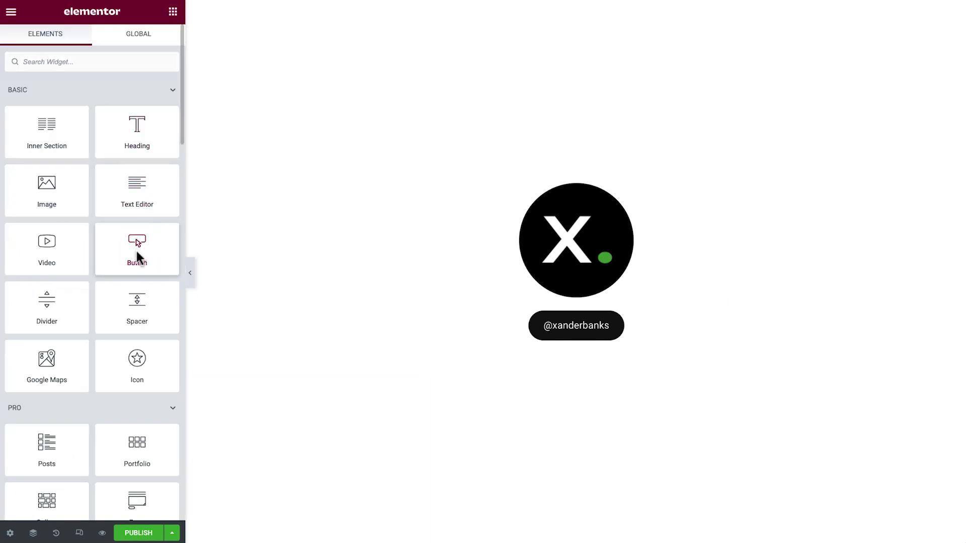
left_click_drag(137, 251, 543, 363)
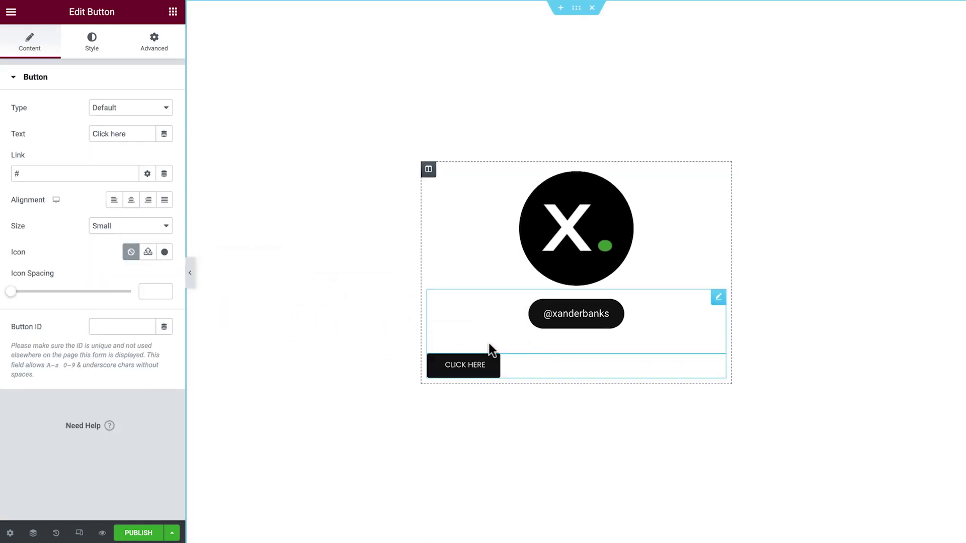
triple_click(143, 134)
type("Free Travel Checklist ✈")
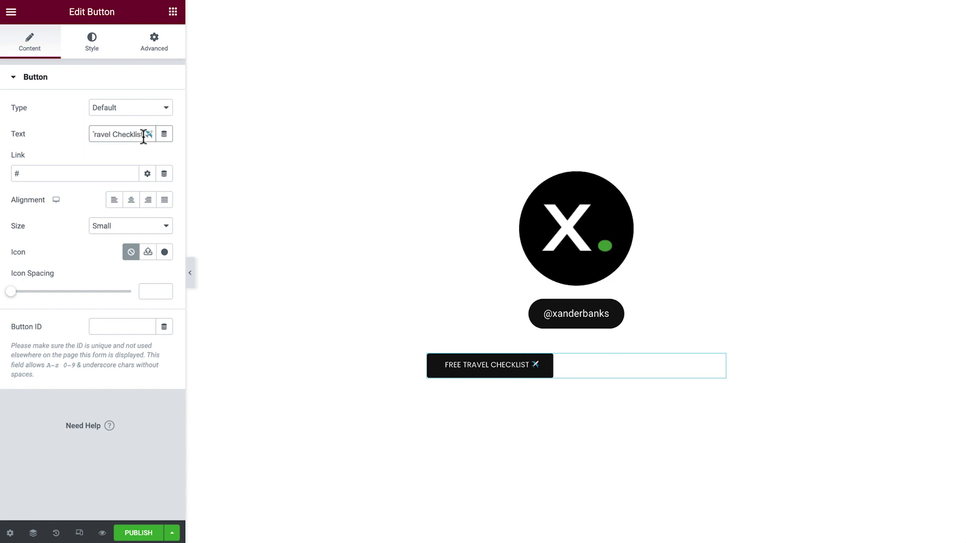
Step: Link the button via Internal URL to the Checklist media file and justify it full width
left_click(163, 174)
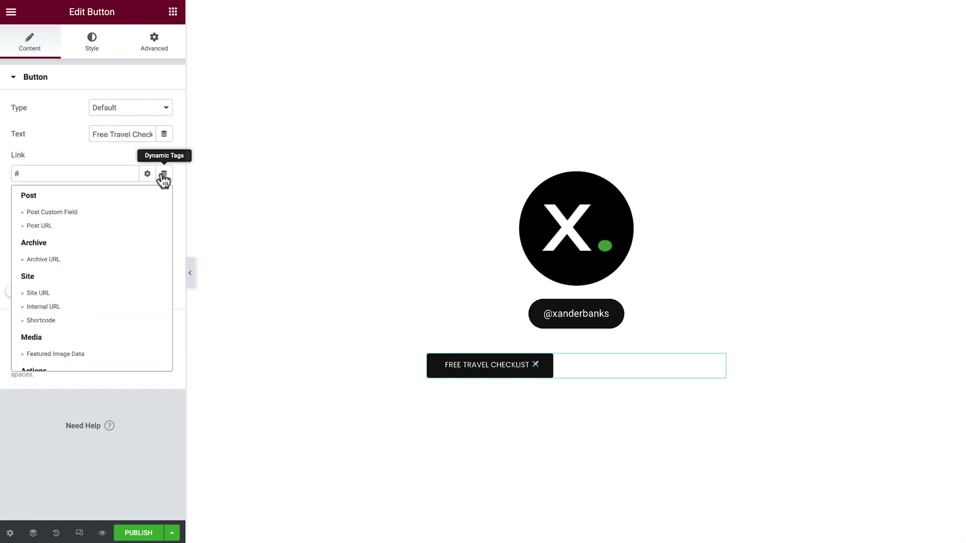
left_click(93, 307)
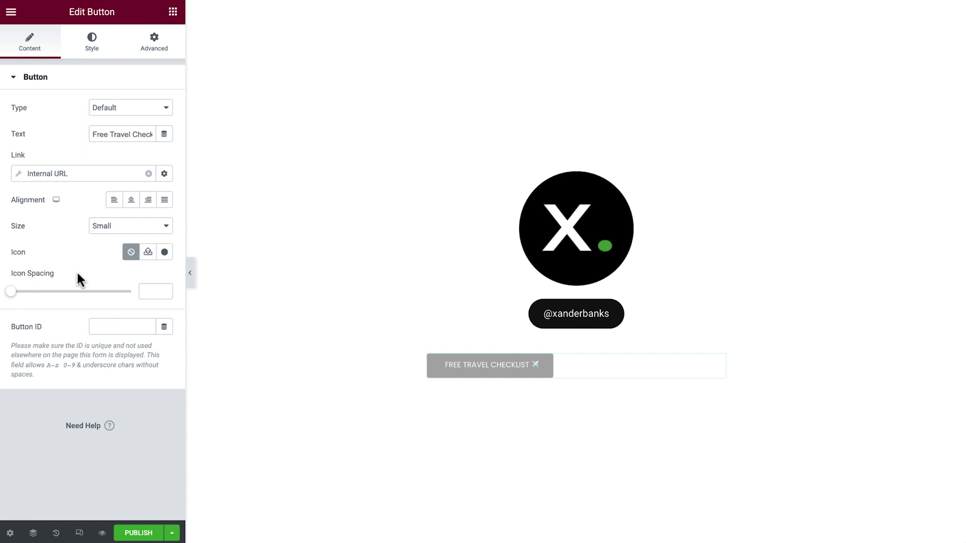
left_click(20, 177)
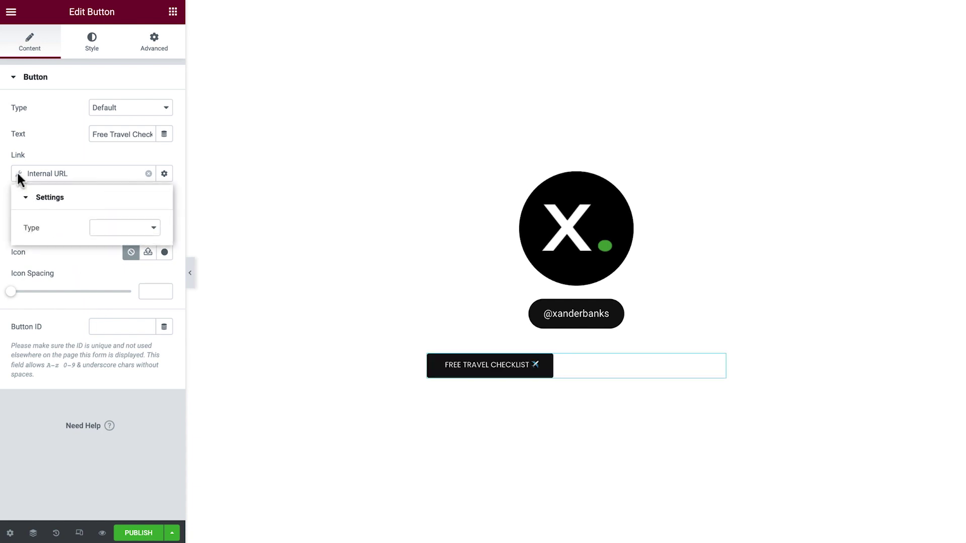
left_click(104, 228)
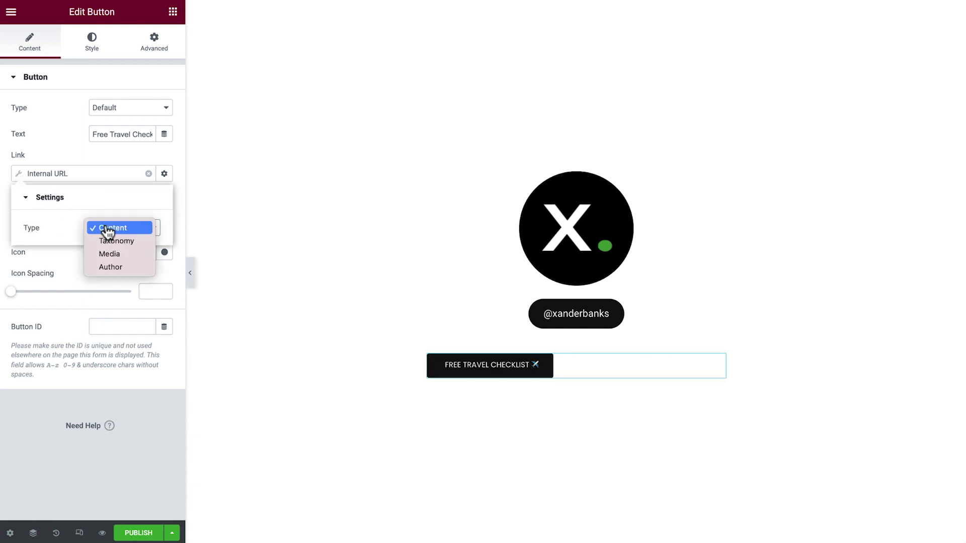
left_click(121, 255)
left_click(118, 267)
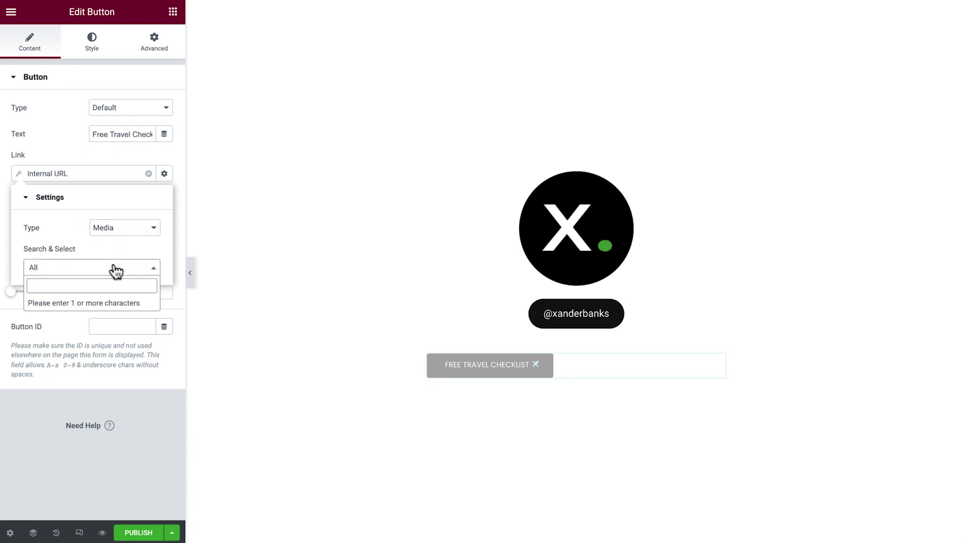
type("check")
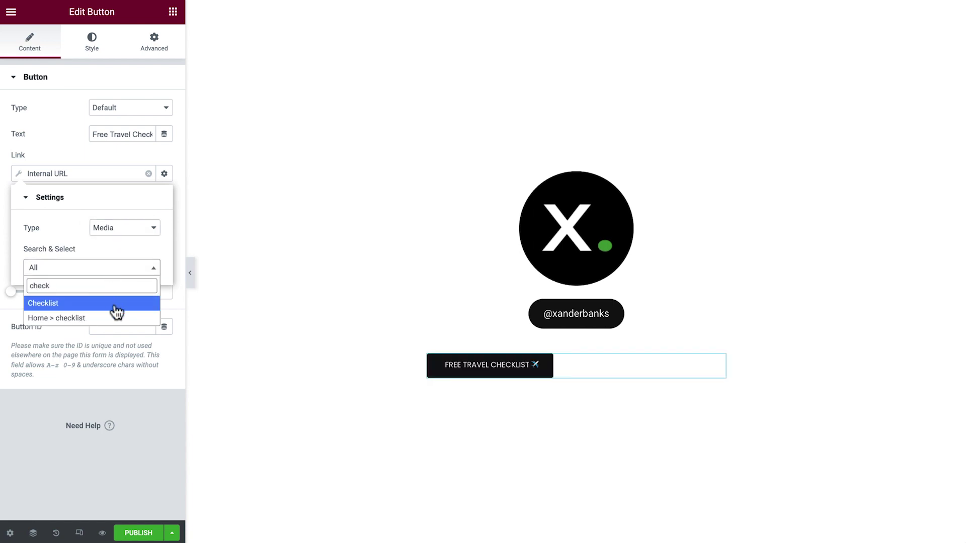
left_click(114, 304)
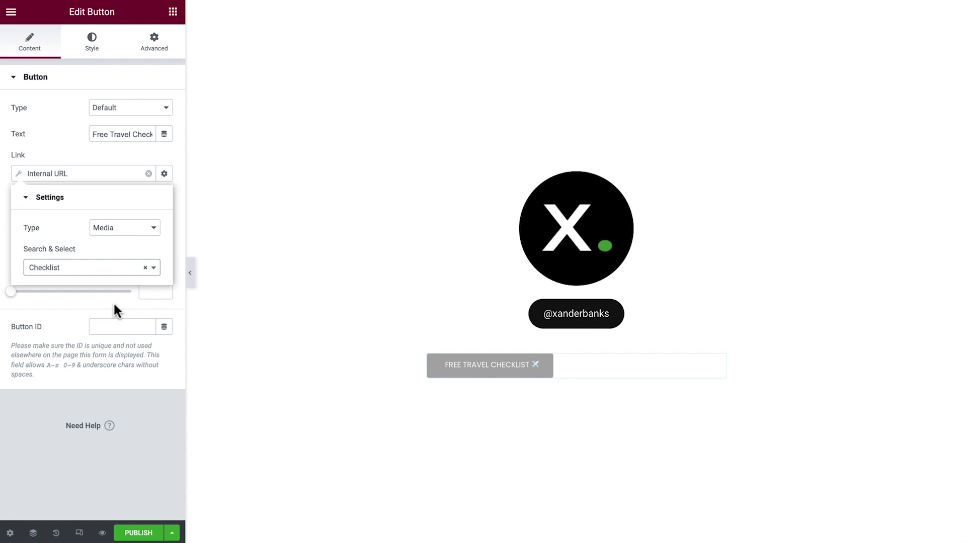
left_click(21, 173)
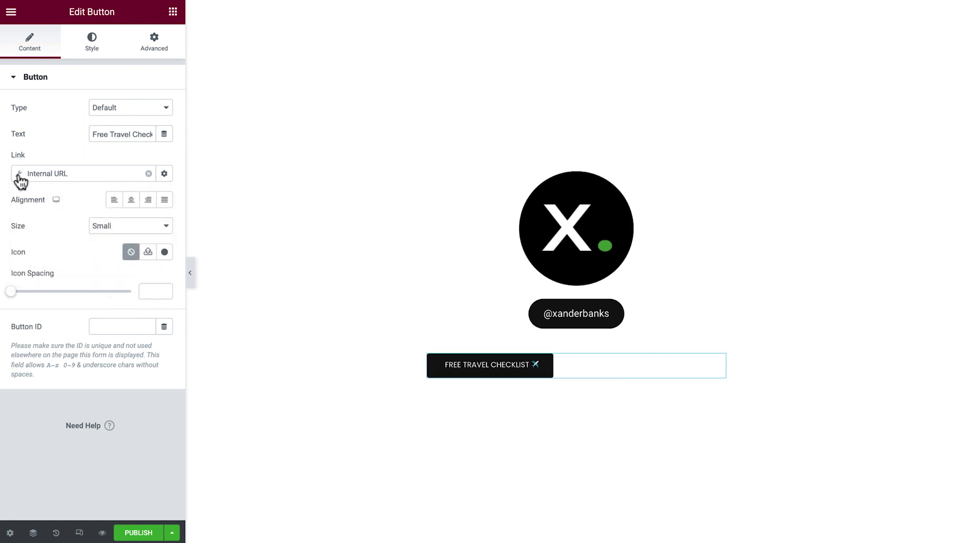
left_click(164, 200)
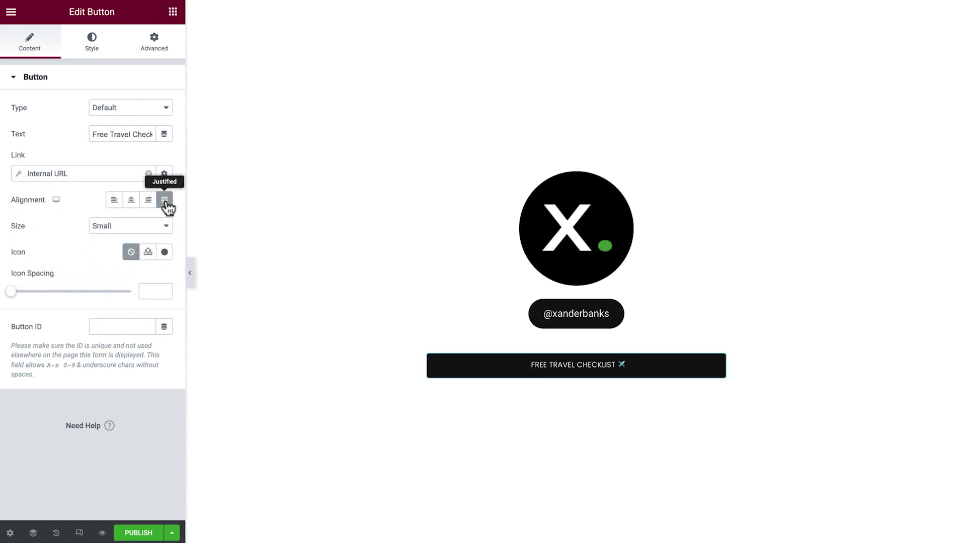
Step: Set the button's normal text colour to Primary and its background to full transparency
left_click(99, 52)
left_click(148, 187)
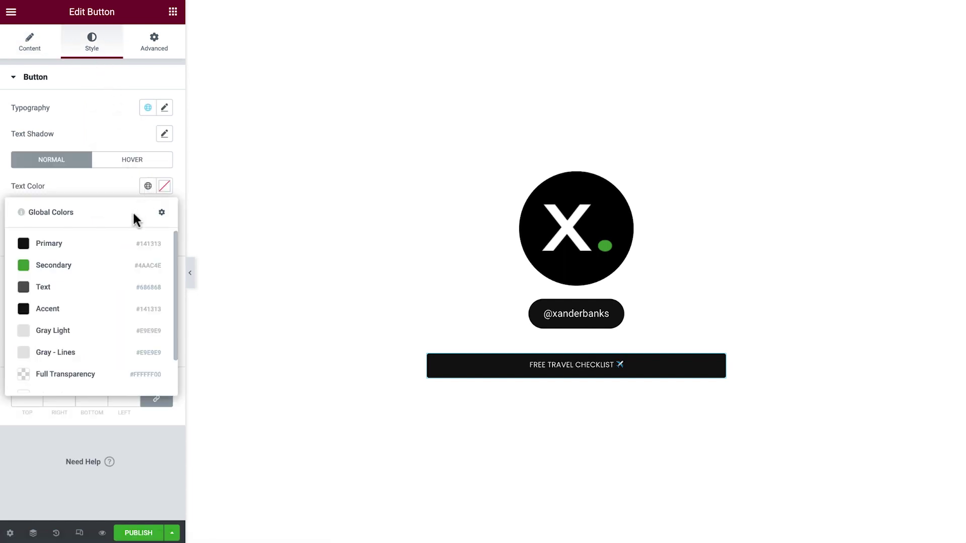
left_click(118, 244)
left_click(148, 239)
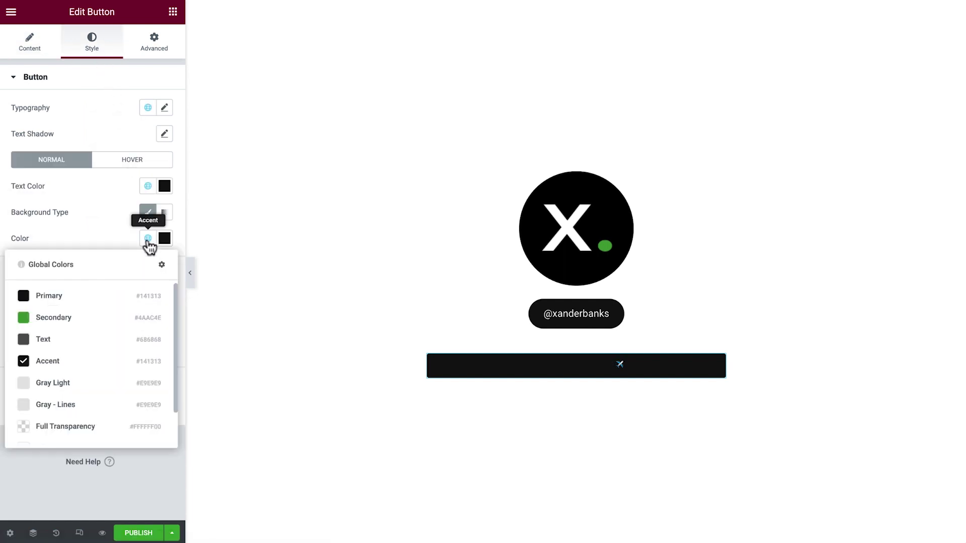
left_click(107, 429)
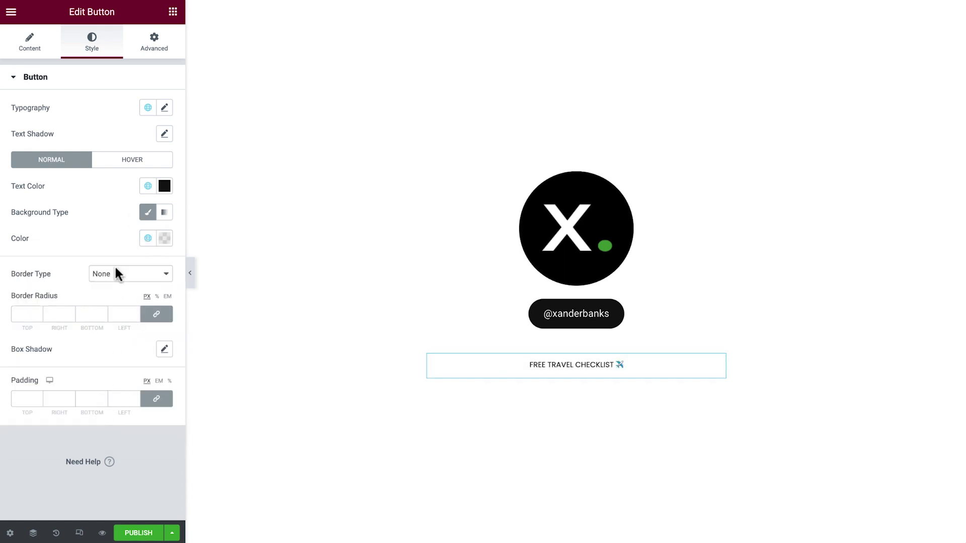
Step: Set the hover state to white text on the Accent black background
left_click(131, 160)
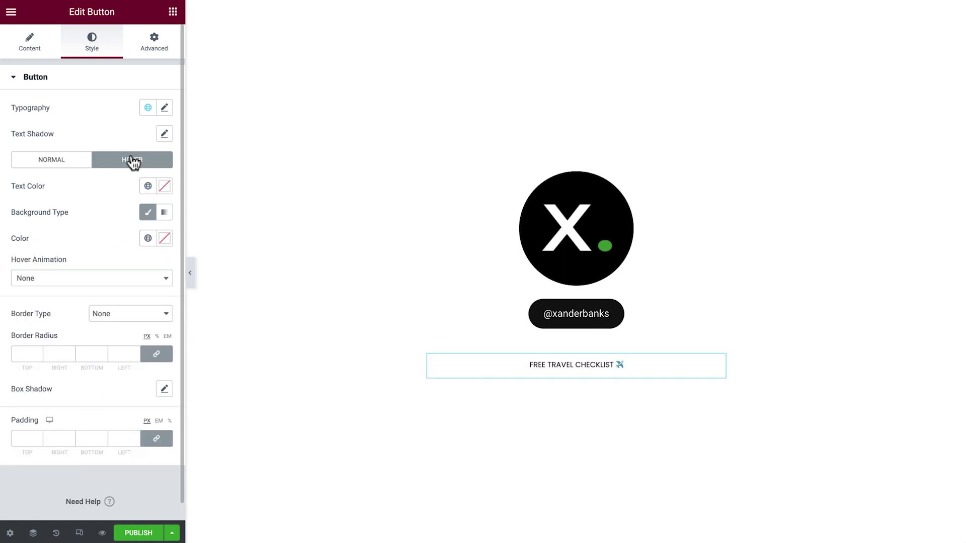
left_click(148, 187)
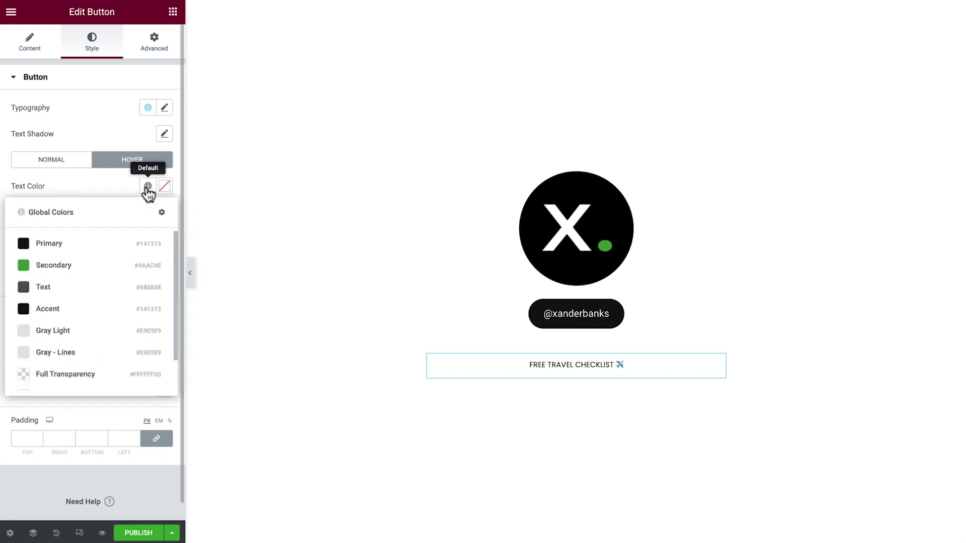
scroll(125, 362, "down", 1)
left_click(126, 357)
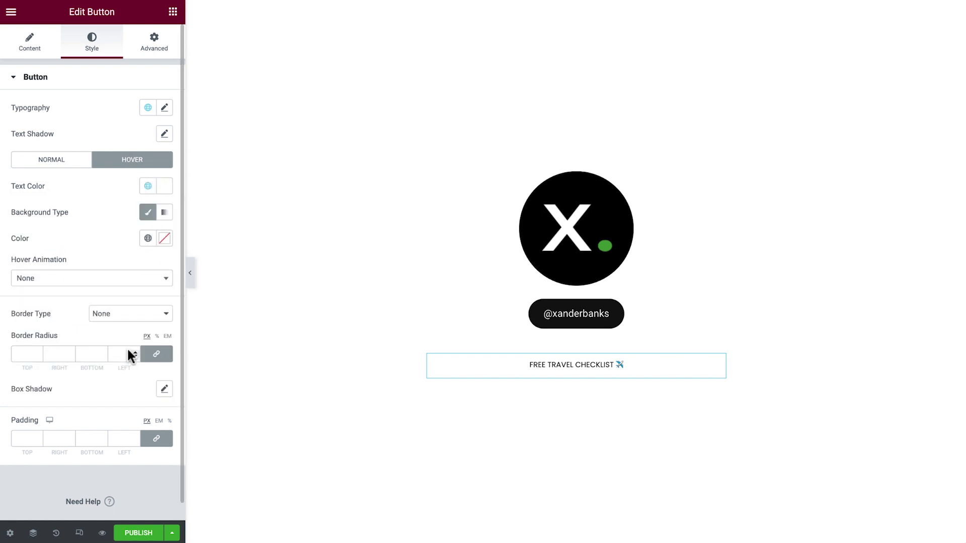
left_click(148, 239)
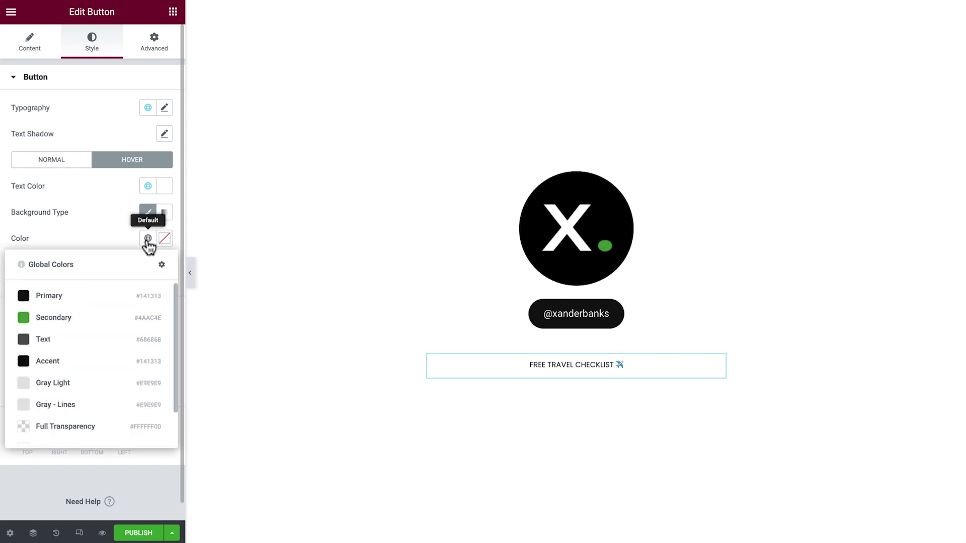
left_click(105, 363)
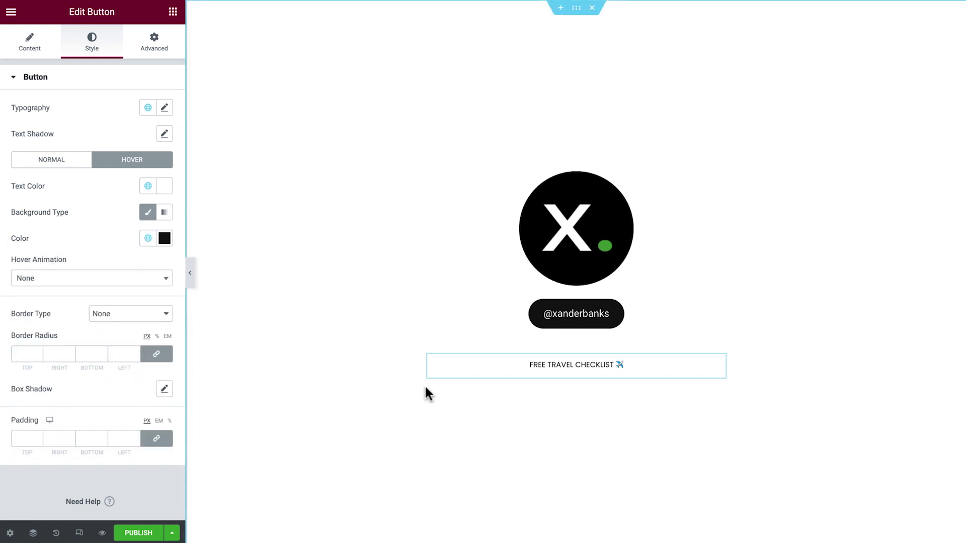
Step: Give the checklist button a Solid 1 px Accent-coloured border with border radius 0
left_click(159, 316)
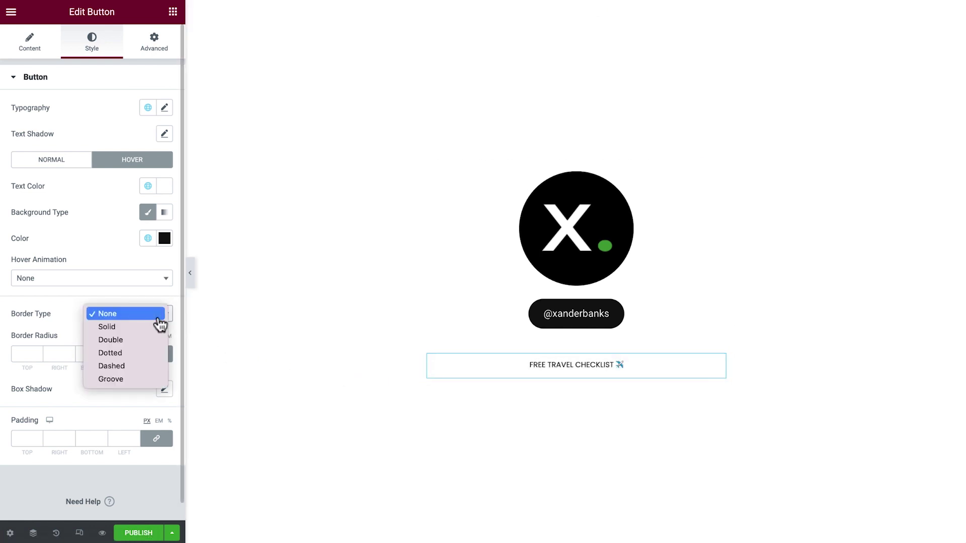
left_click(149, 327)
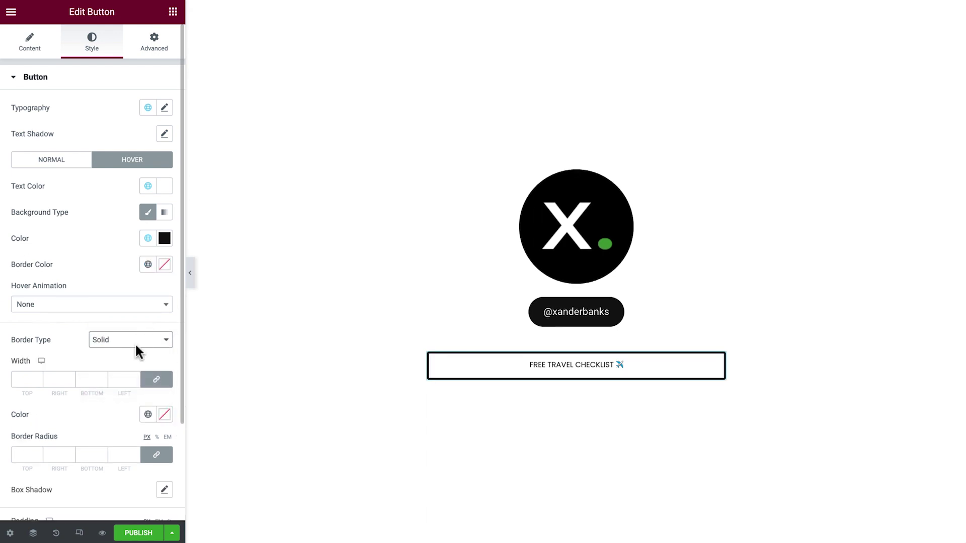
left_click(123, 379)
type("1")
left_click(147, 414)
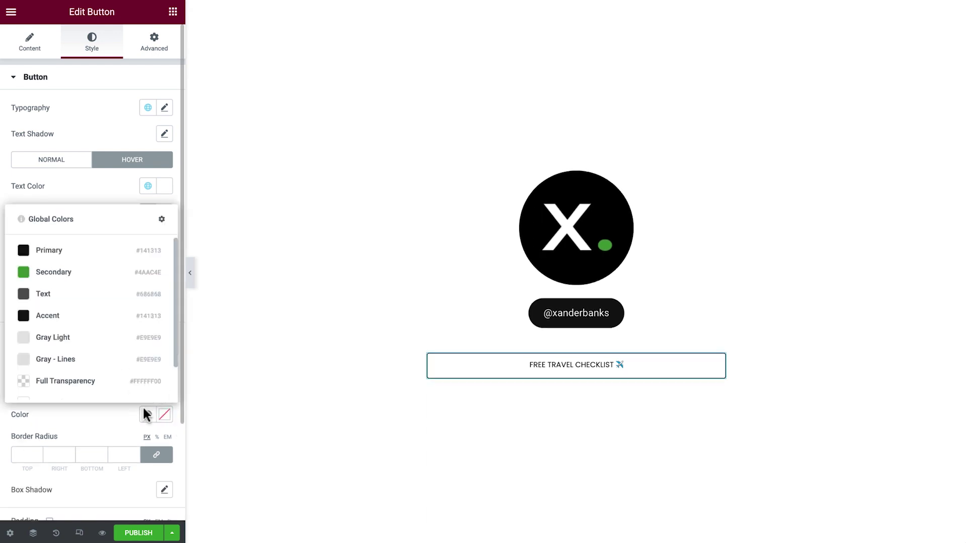
left_click(102, 325)
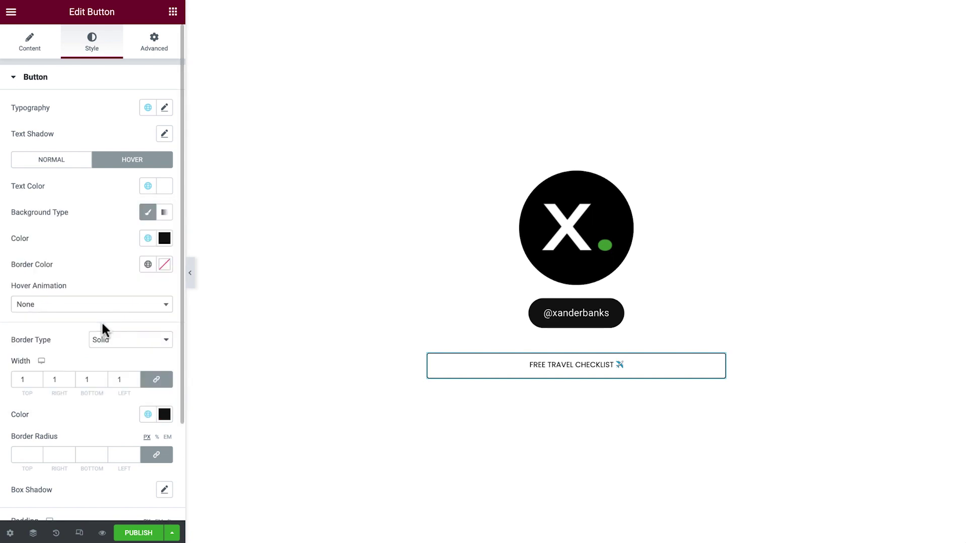
left_click(123, 454)
type("0")
Step: Unlink the checklist button's padding and enter 16, 50, 16, 50 for top, right, bottom, left
scroll(93, 272, "down", 3)
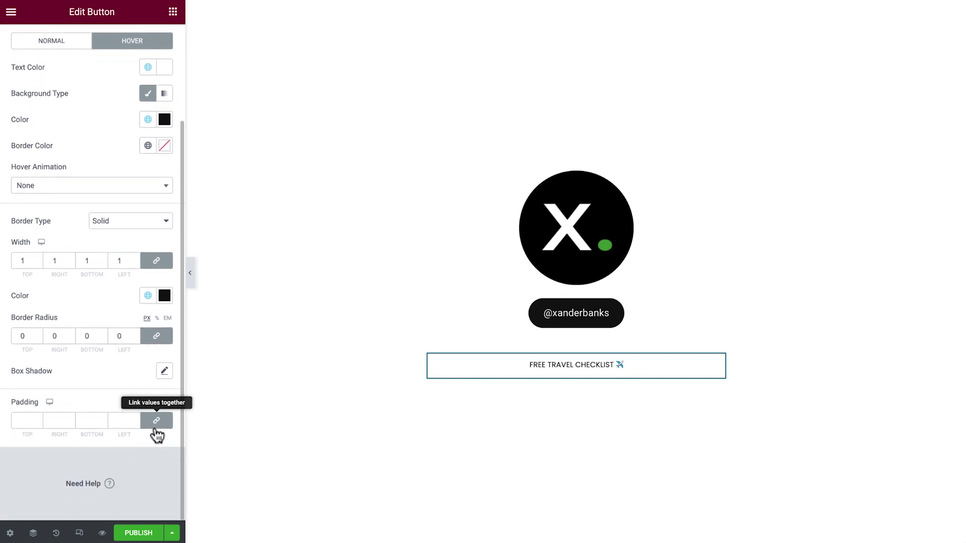
left_click(155, 426)
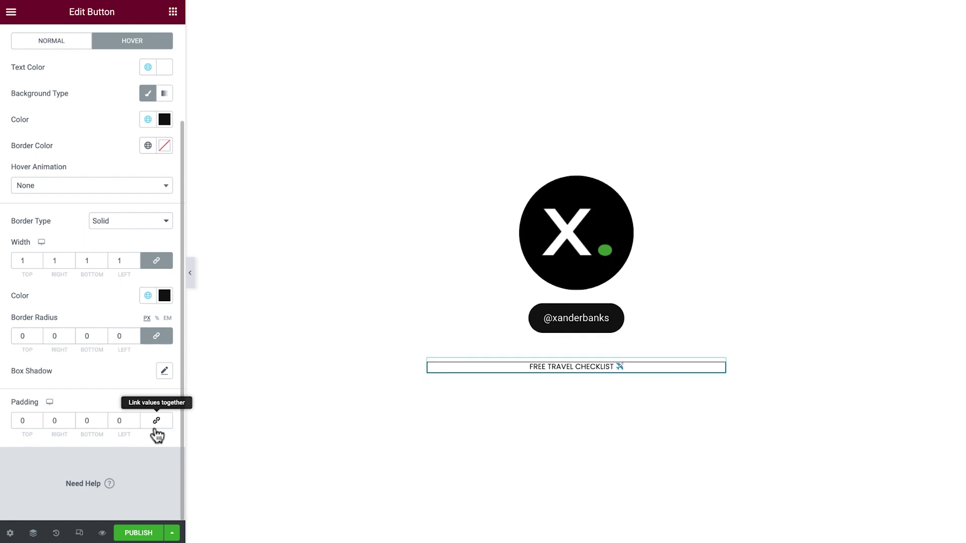
left_click(31, 425)
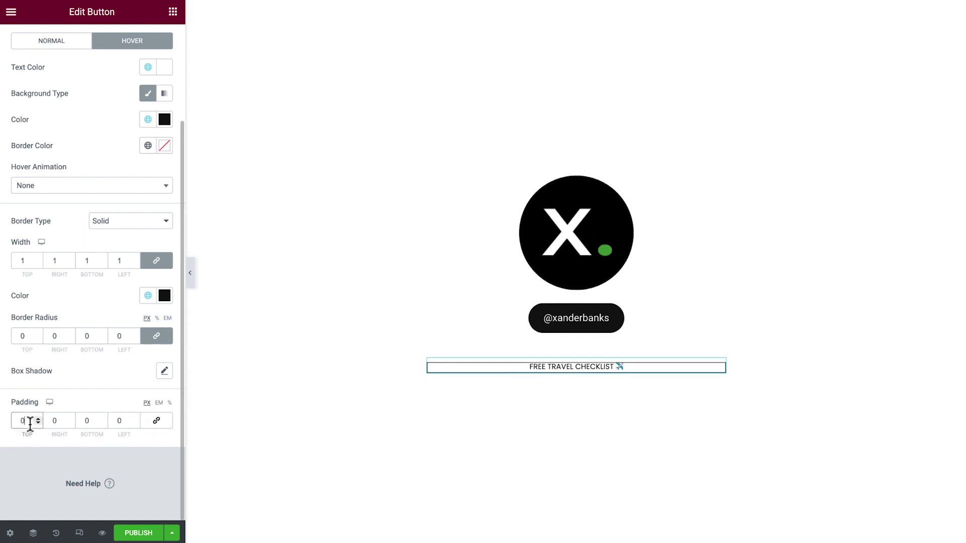
type("16")
key("Tab")
type("50")
key("Tab")
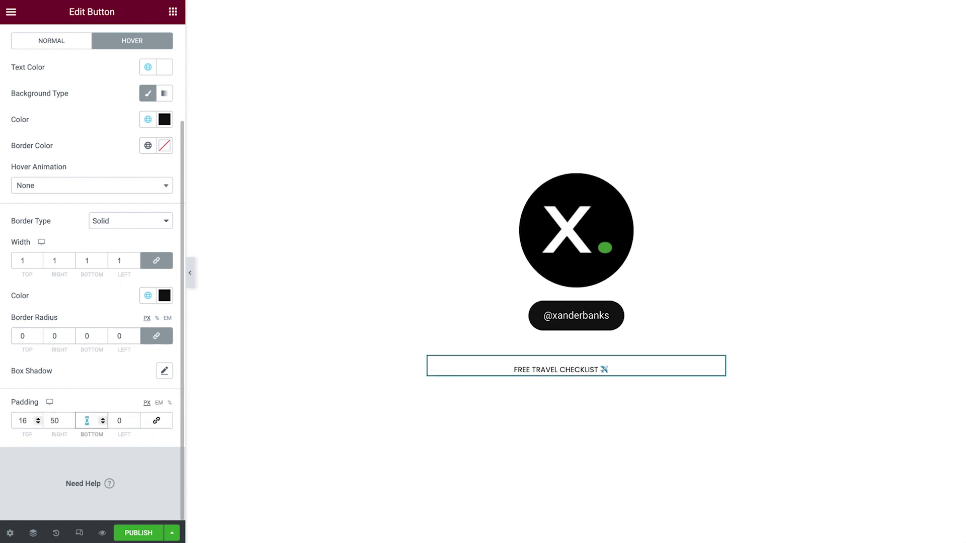
type("16")
key("Tab")
Step: Unlink the checklist button's margin and set its bottom margin to 20 px
type("50")
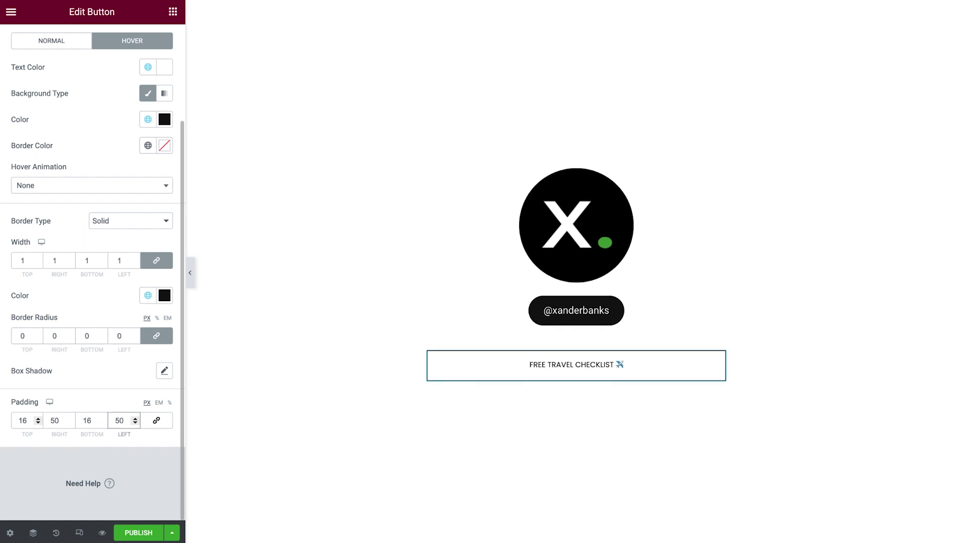
scroll(91, 272, "up", 3)
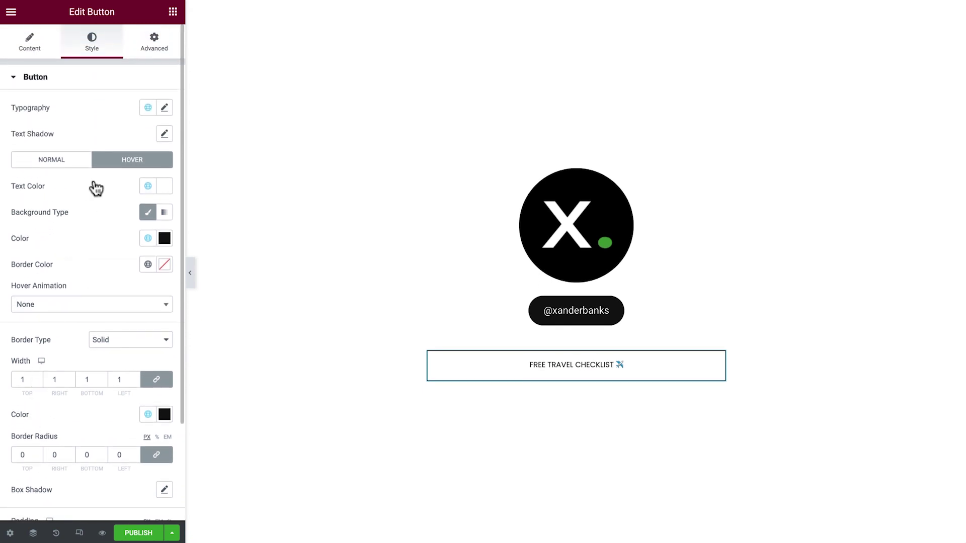
left_click(153, 57)
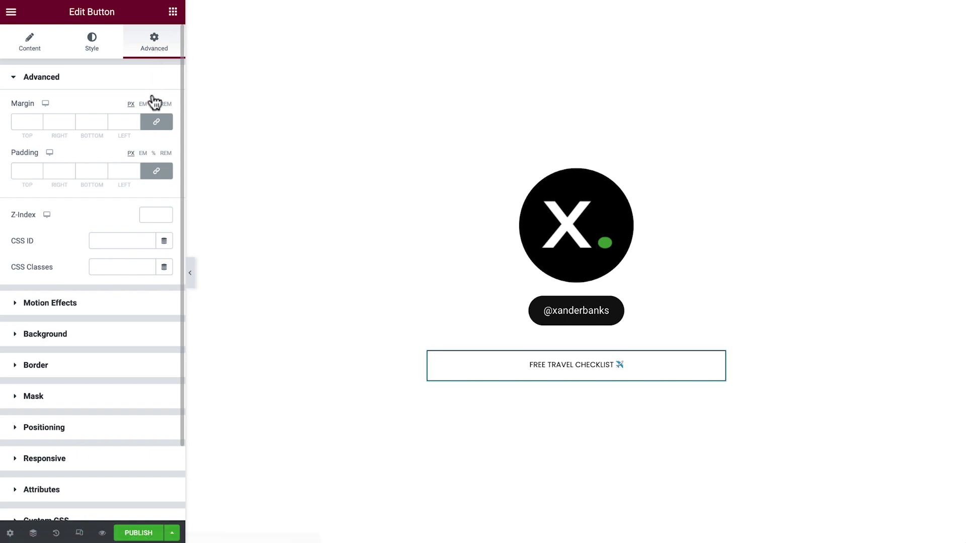
left_click(156, 123)
left_click(95, 123)
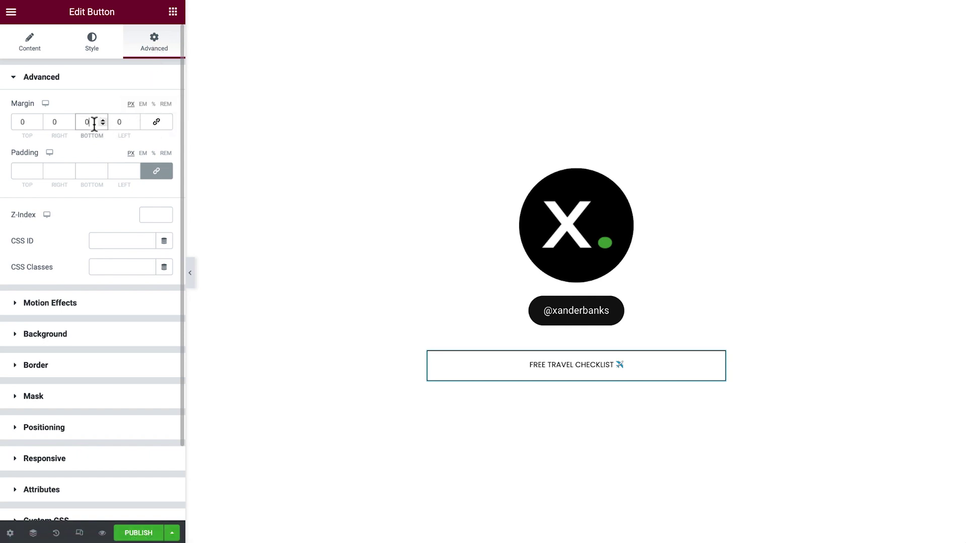
type("20")
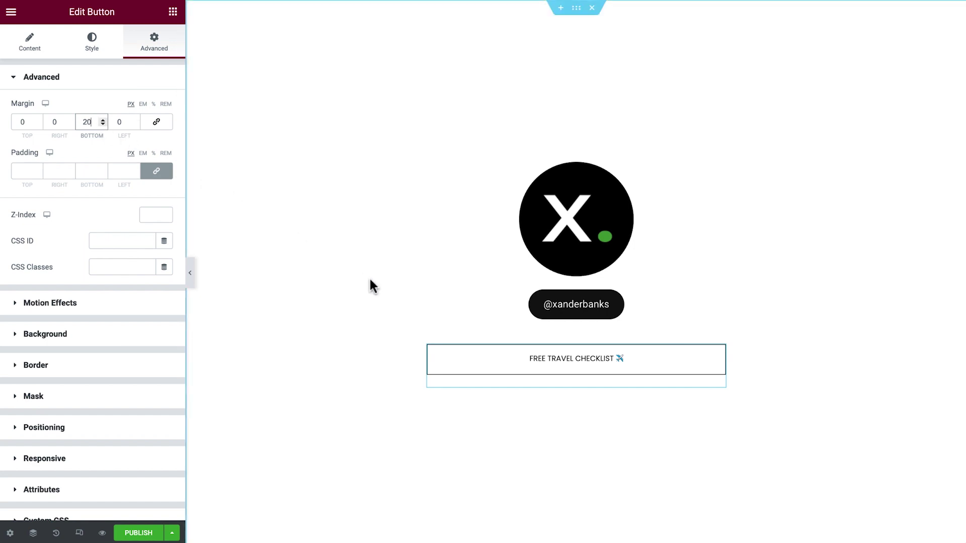
Step: Duplicate the Free Travel Checklist button until four copies stack under the handle
right_click(485, 371)
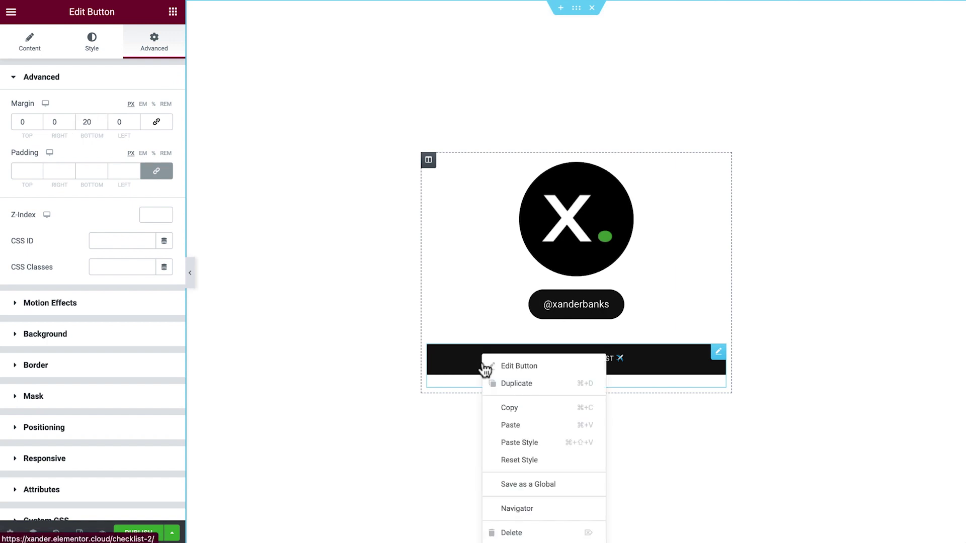
left_click(554, 385)
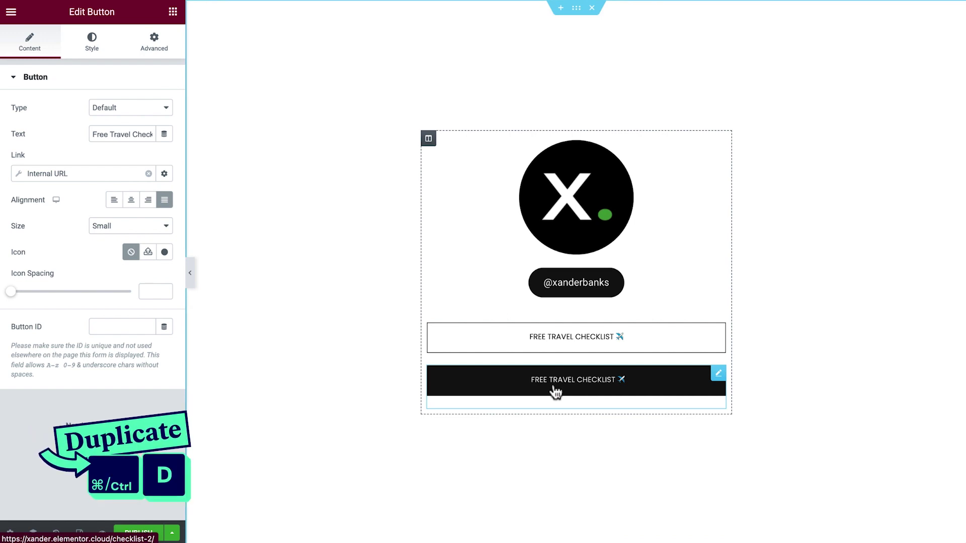
key("ctrl+d")
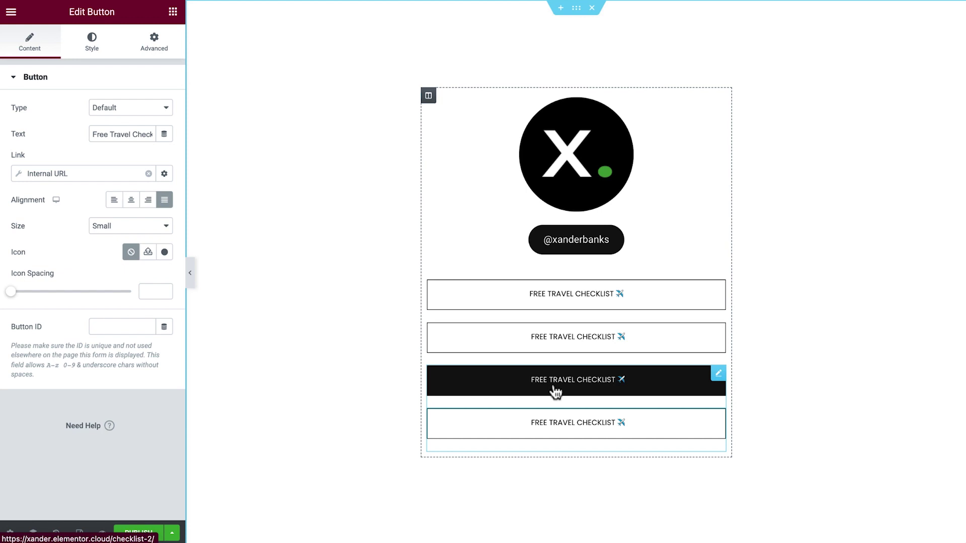
Step: Relabel the second button 'Digital Nomad E-book' and paste its new web link
left_click(717, 336)
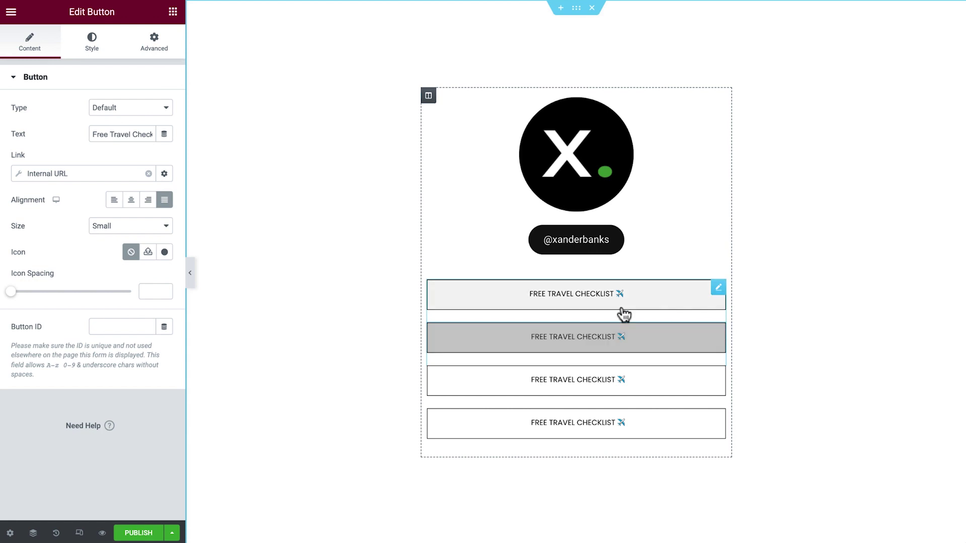
triple_click(136, 133)
type("Digital Nomad E-book 📗")
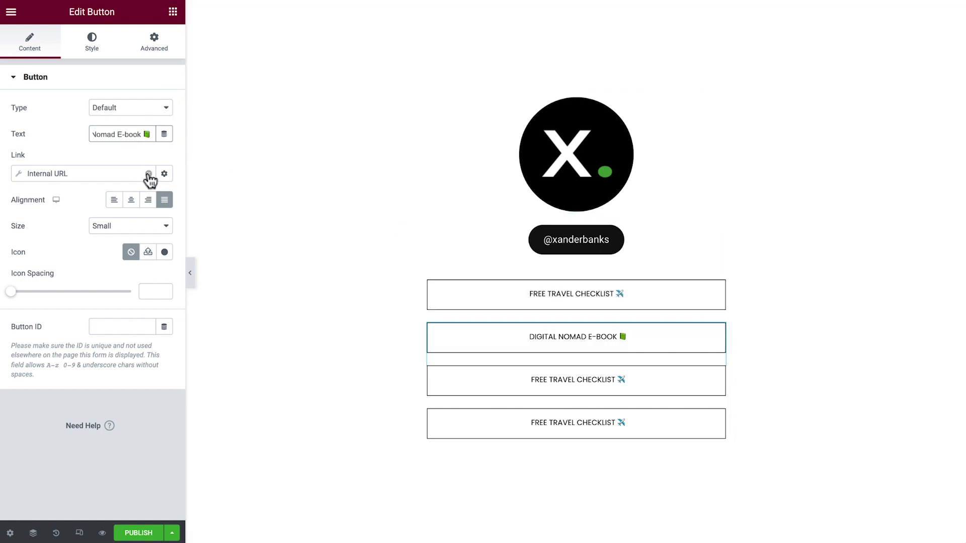
left_click(149, 174)
left_click(128, 174)
key("ctrl+a")
type("https://elementor.com/")
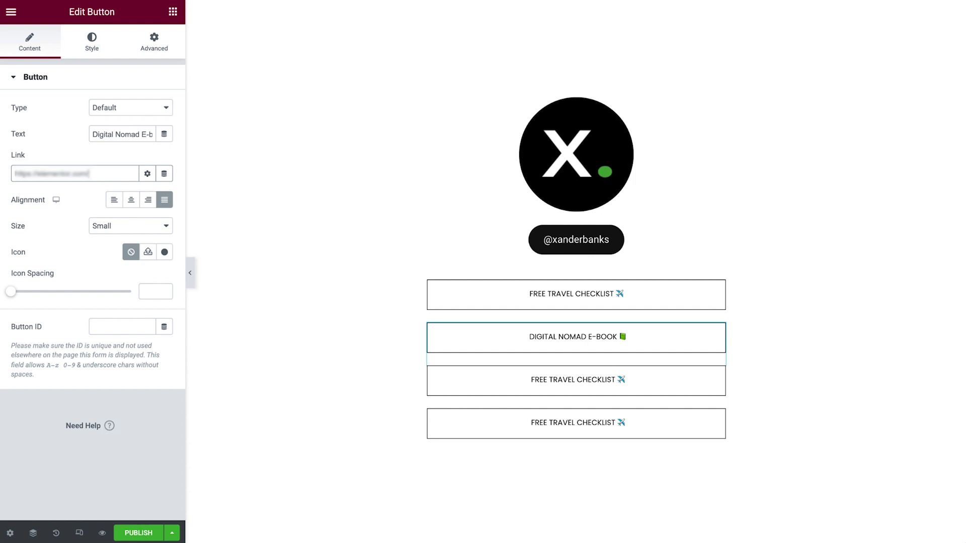
Step: Relabel the third button 'Tribe Community' and link it to the Facebook group
left_click(709, 396)
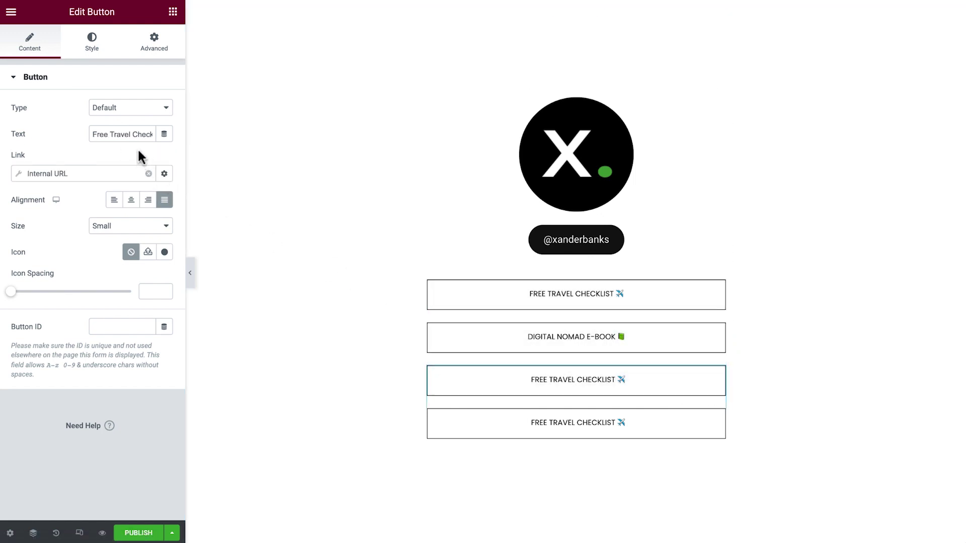
triple_click(131, 135)
type("Tribe Community 👍")
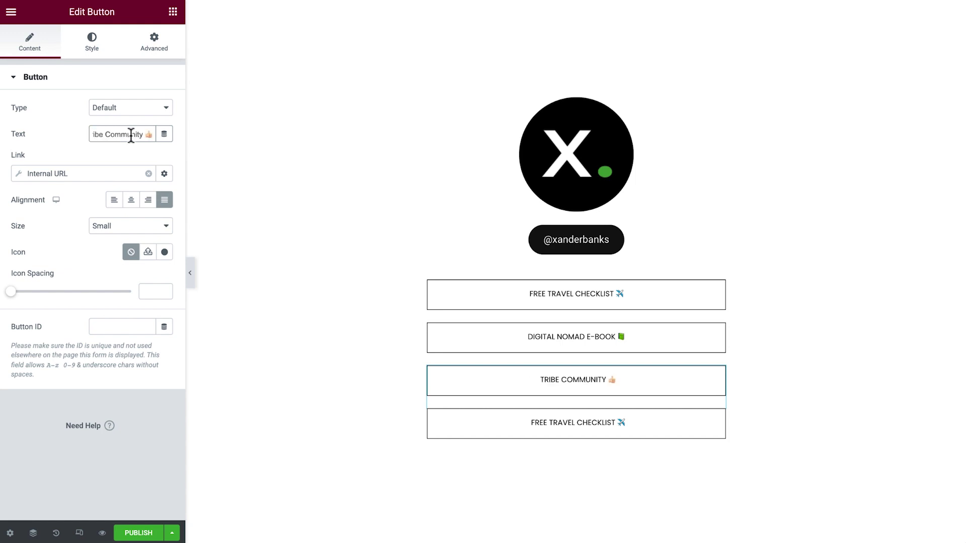
left_click(148, 174)
left_click(117, 174)
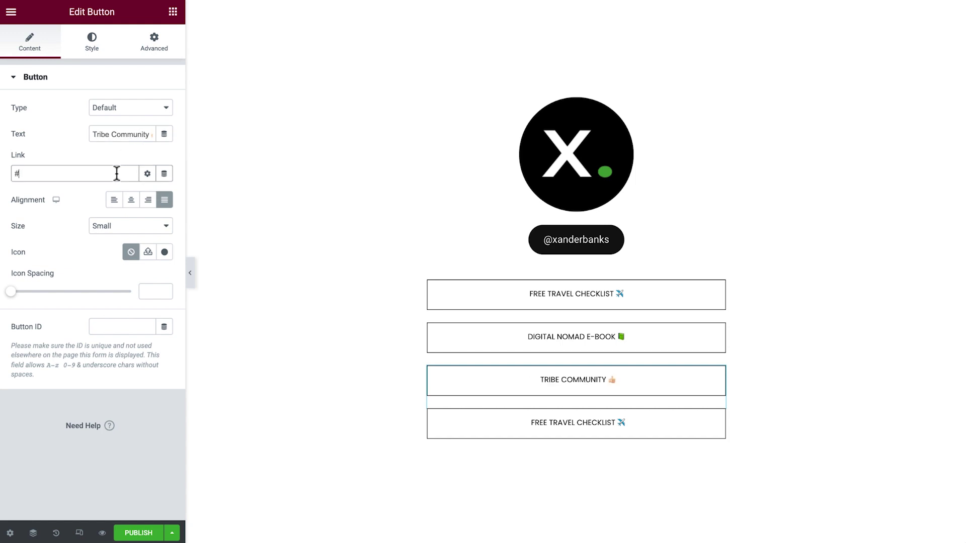
key("ctrl+v")
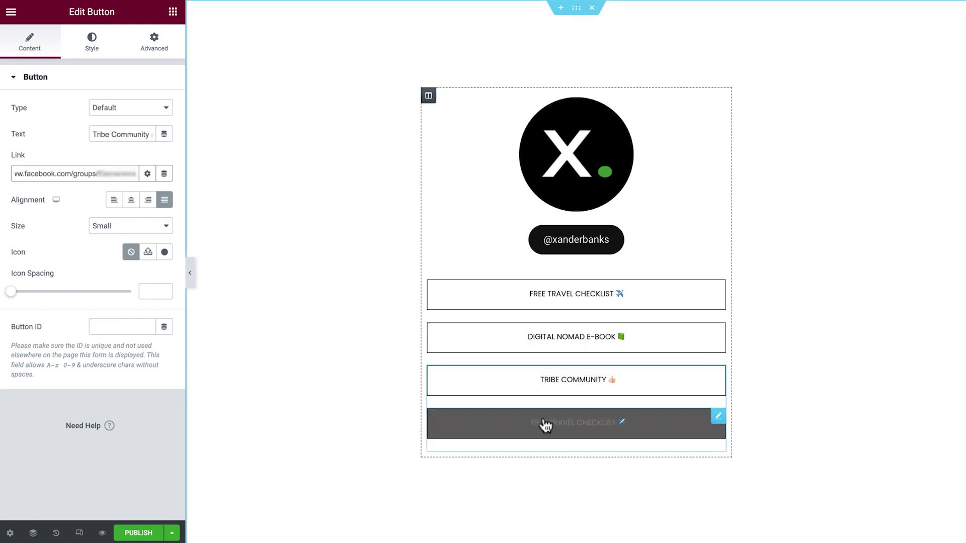
Step: Relabel the fourth button 'My Adventures Blog' and link it to Taxonomy Categories: Adventures
left_click(545, 425)
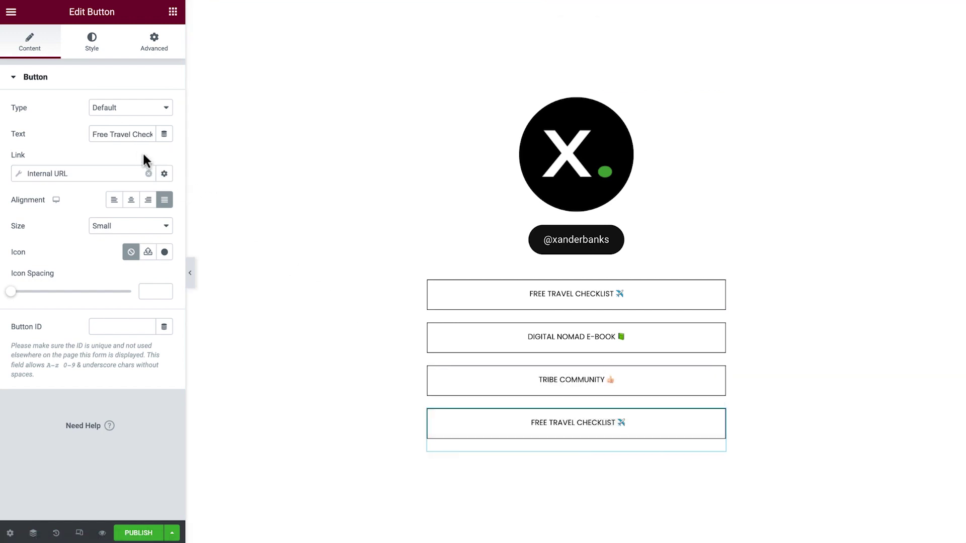
triple_click(129, 134)
type("My Adventures Blog ✍")
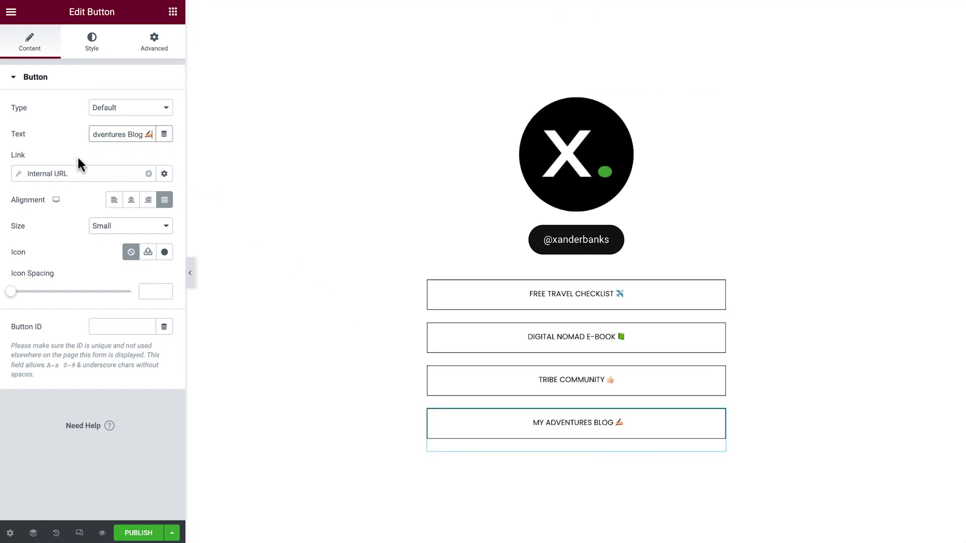
left_click(19, 174)
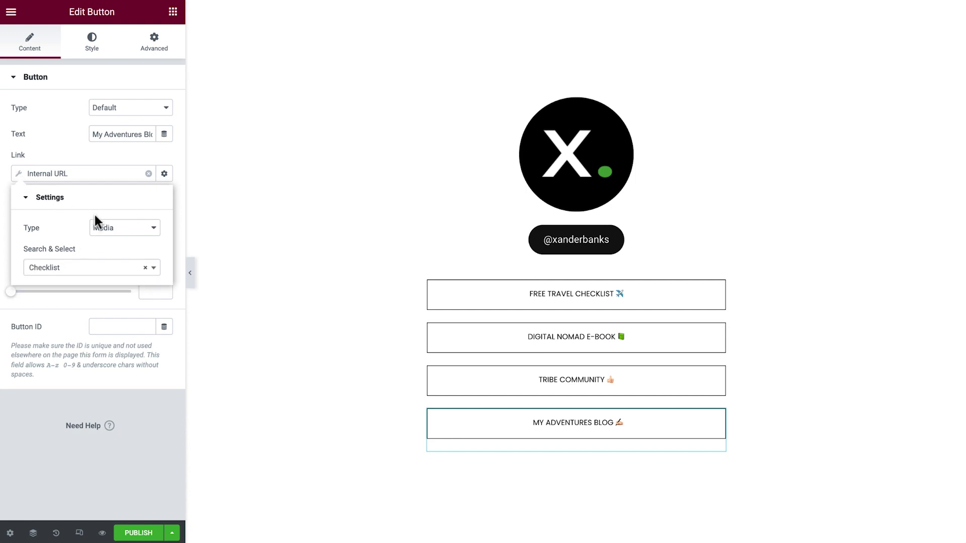
left_click(124, 231)
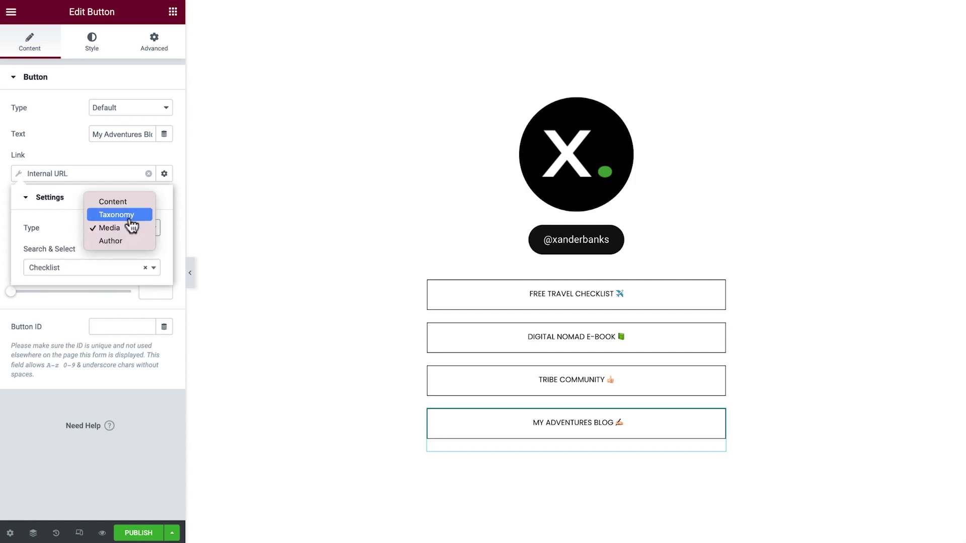
left_click(110, 215)
left_click(128, 268)
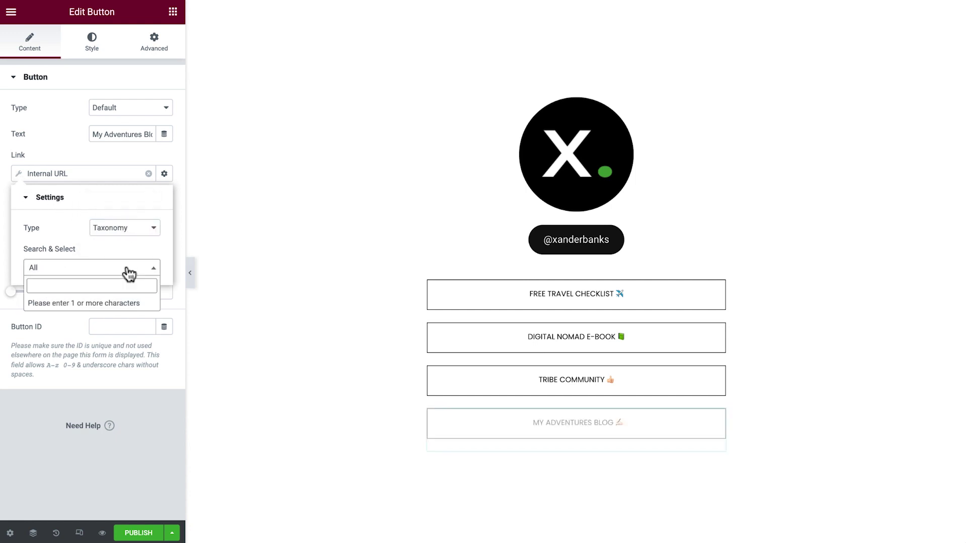
type("advent")
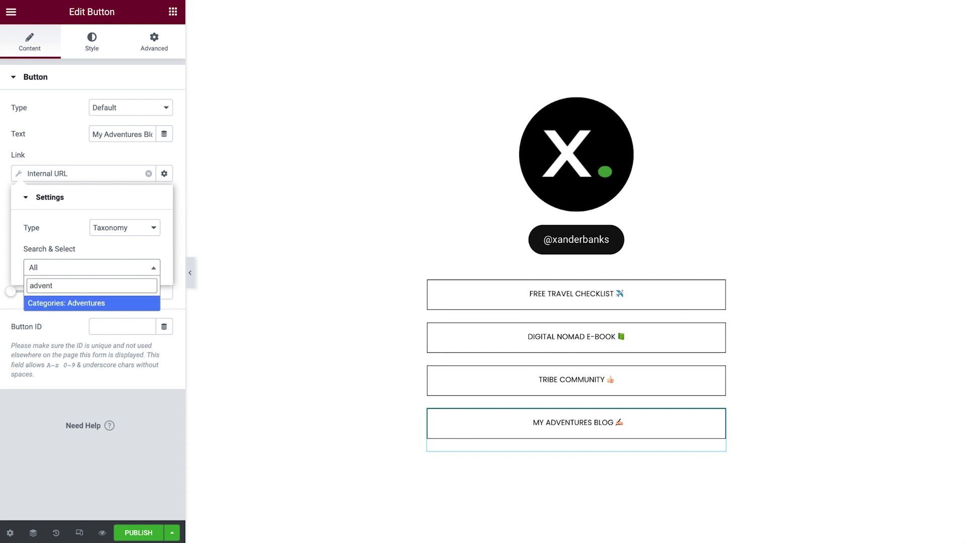
key("Return")
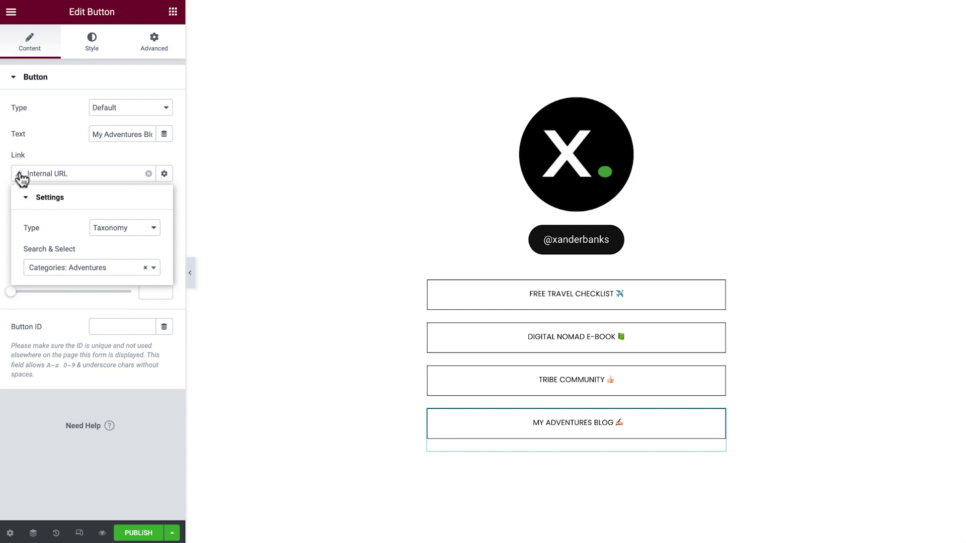
left_click(21, 177)
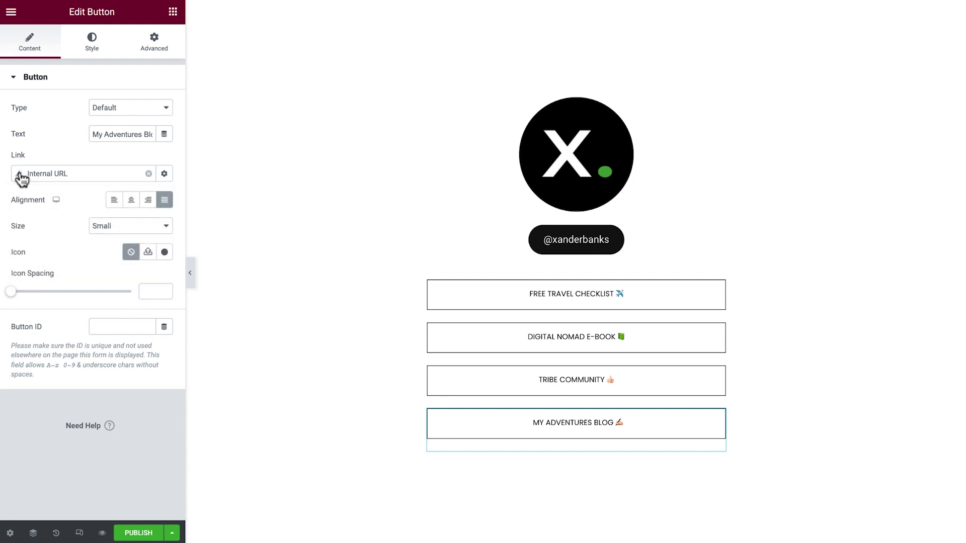
Step: Clear the My Adventures Blog button's margin, dropping its 20 px bottom gap
left_click(155, 51)
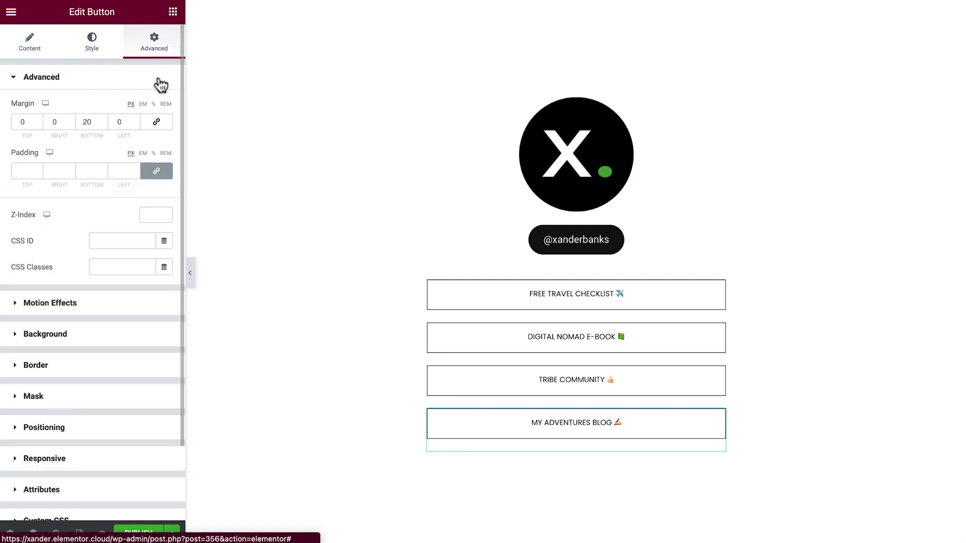
left_click(156, 122)
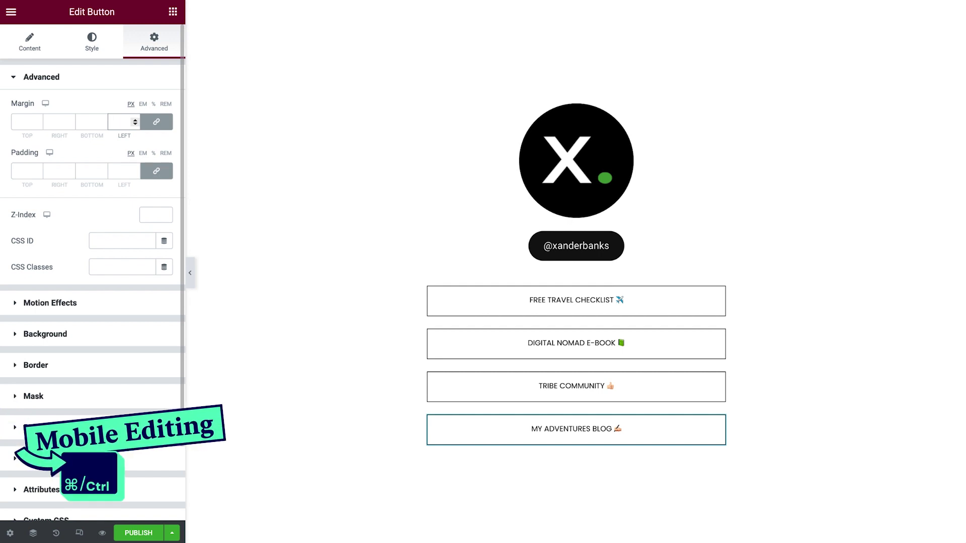
Step: Switch the editor to responsive mode and preview at Mobile width (360 px)
key("ctrl+shift+m")
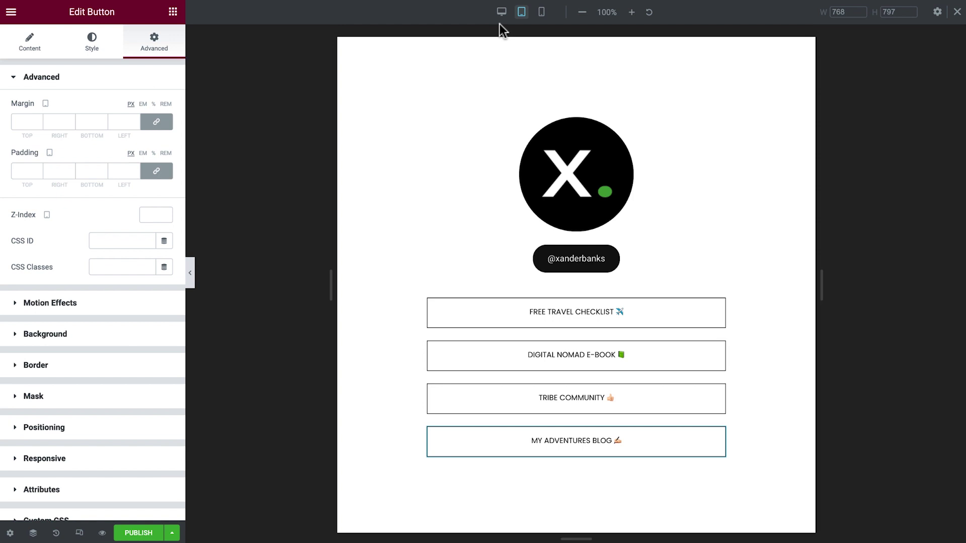
left_click(542, 16)
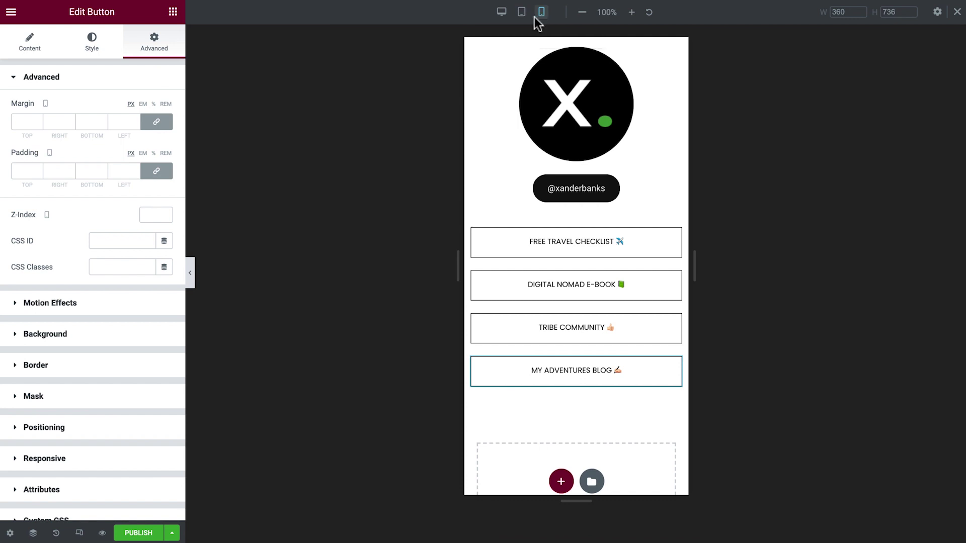
Step: Give the main column unlinked mobile padding of 80, 30, 80, 30 px
left_click(472, 46)
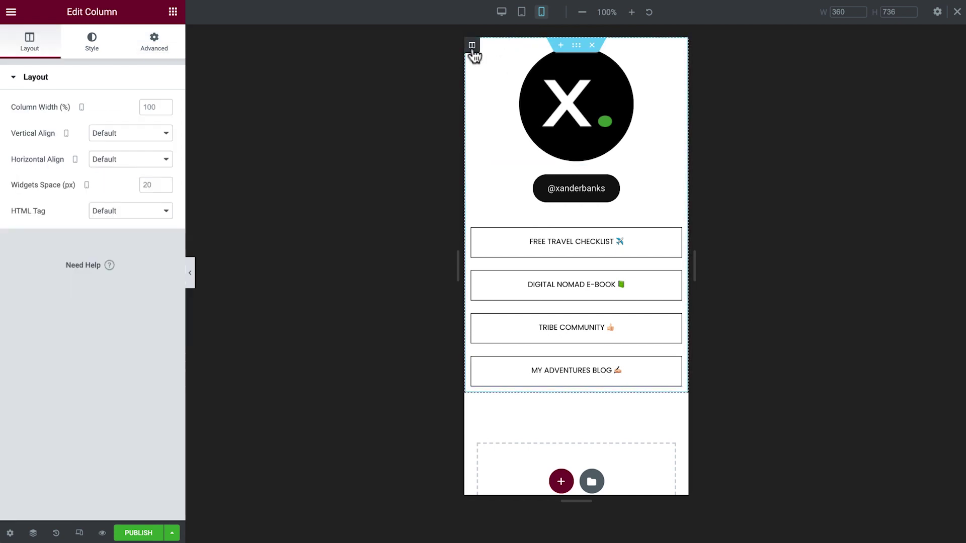
left_click(167, 55)
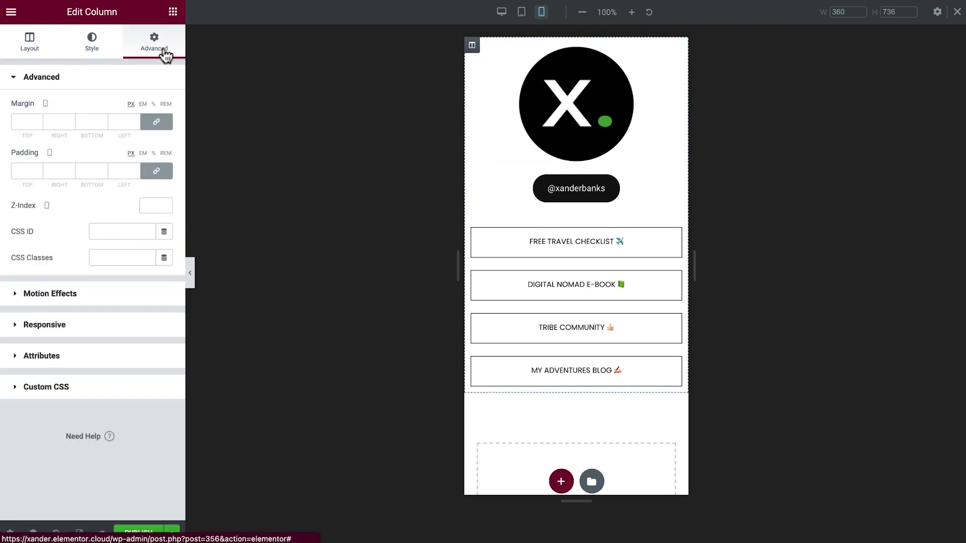
left_click(157, 171)
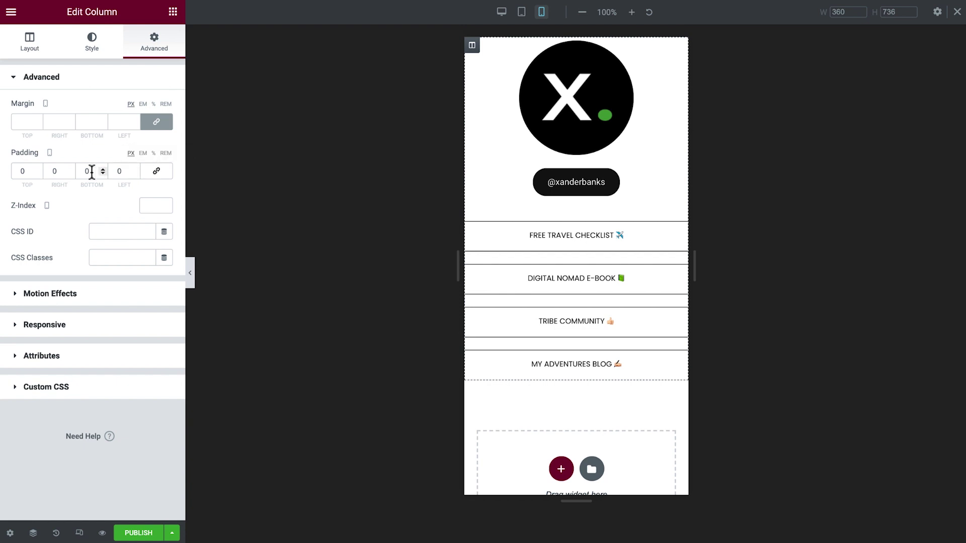
type("80")
key("Tab")
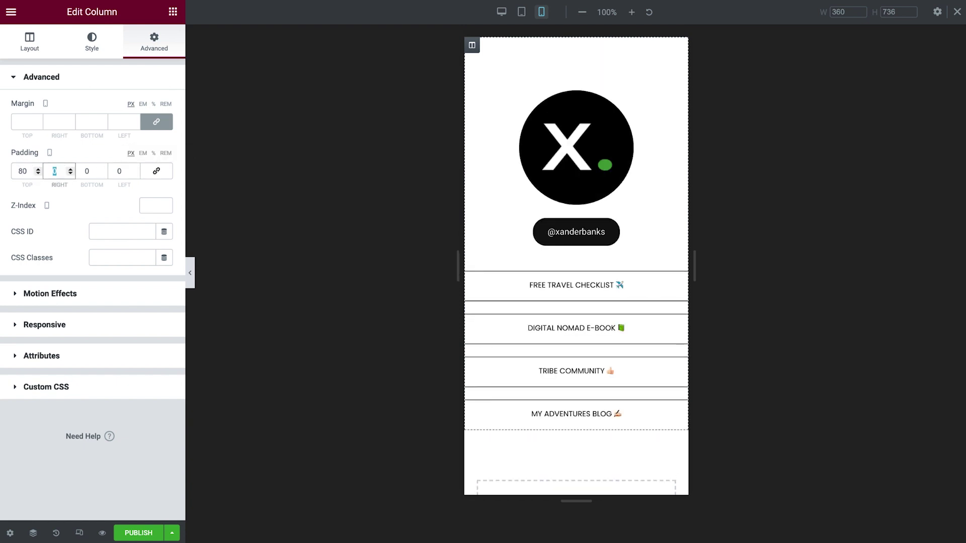
type("30")
key("Tab")
type("80")
key("Tab")
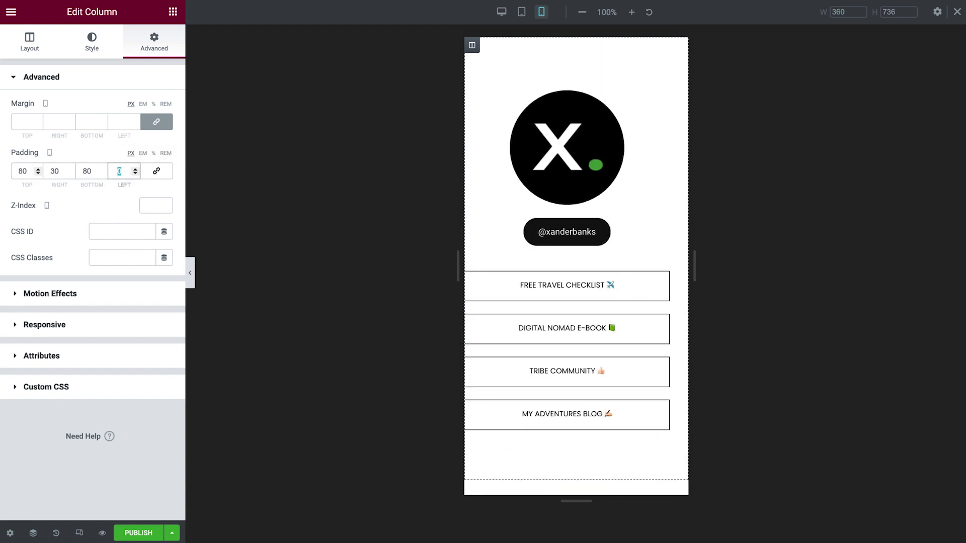
type("30")
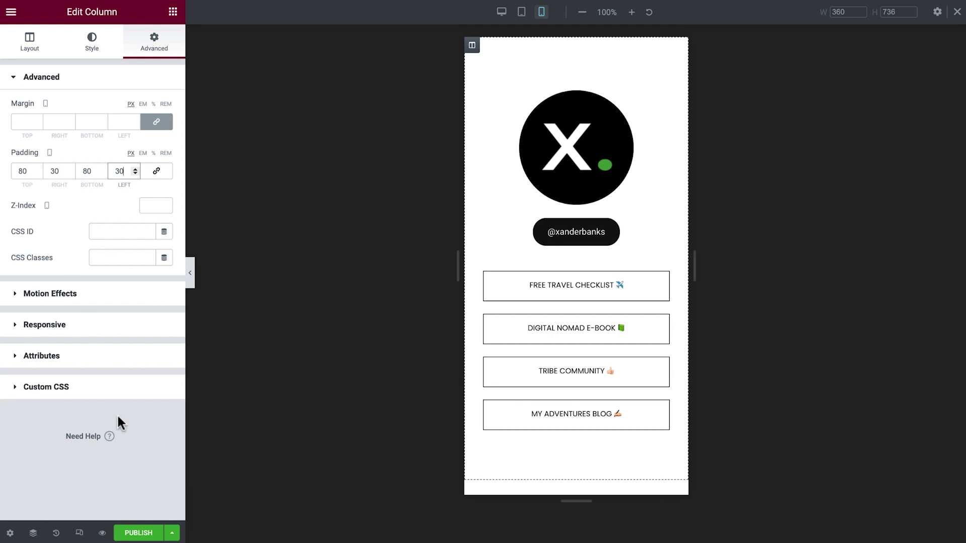
Step: Publish the Links page and hide the side panel to preview it
left_click(143, 531)
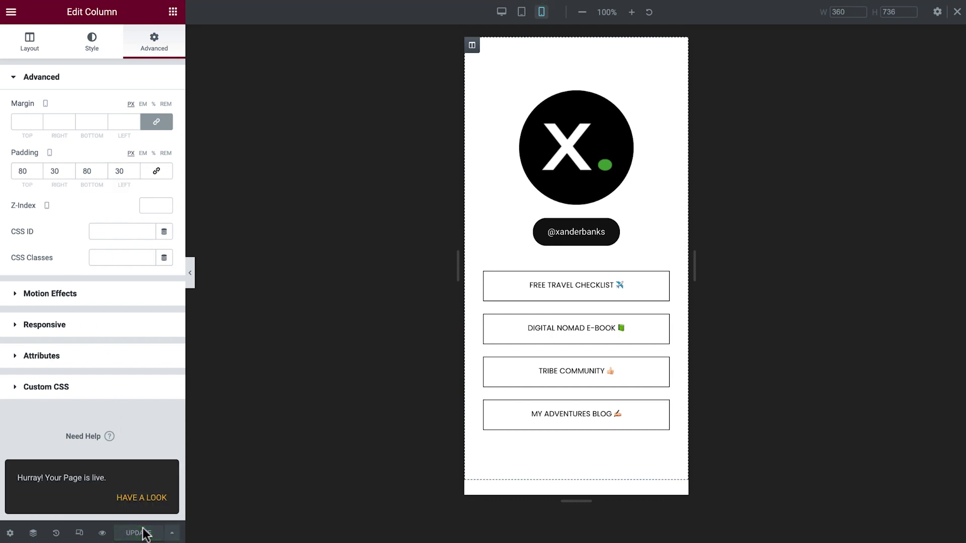
left_click(191, 280)
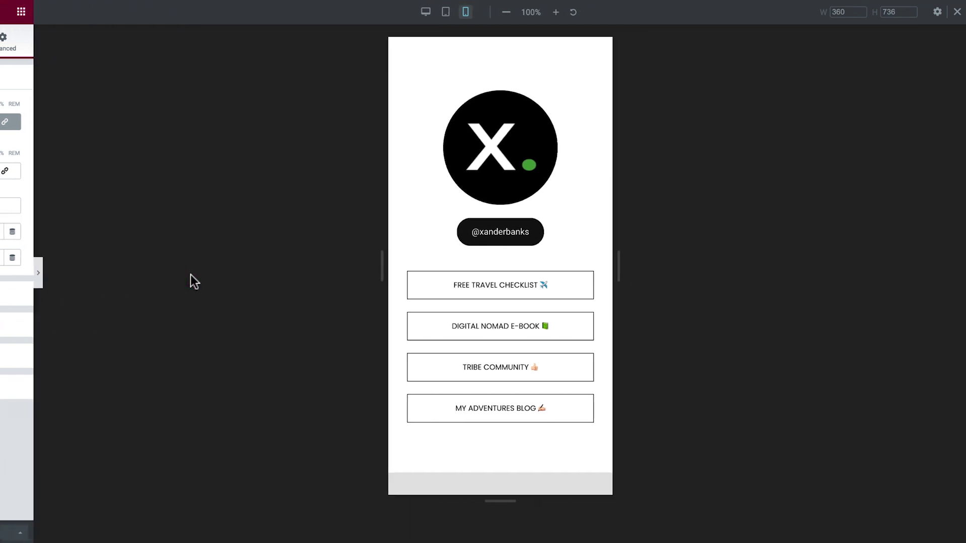